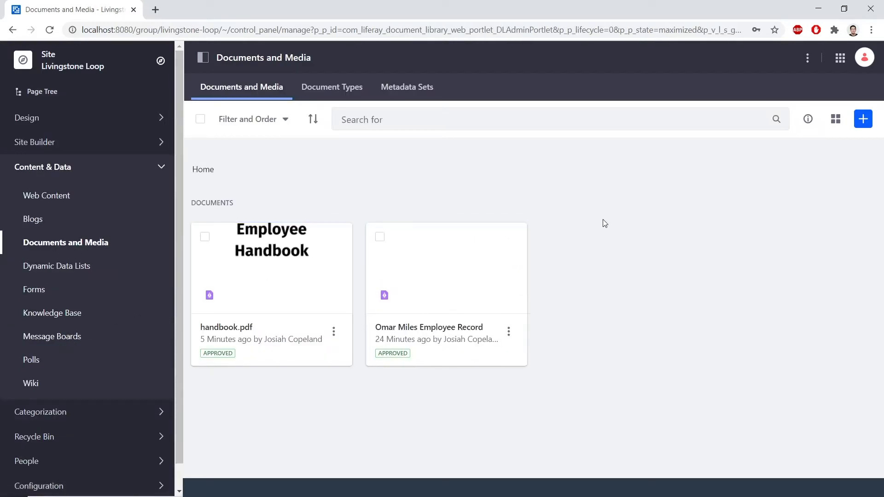
Step: Create a new top-level folder named Human Resources in the document library
click(863, 119)
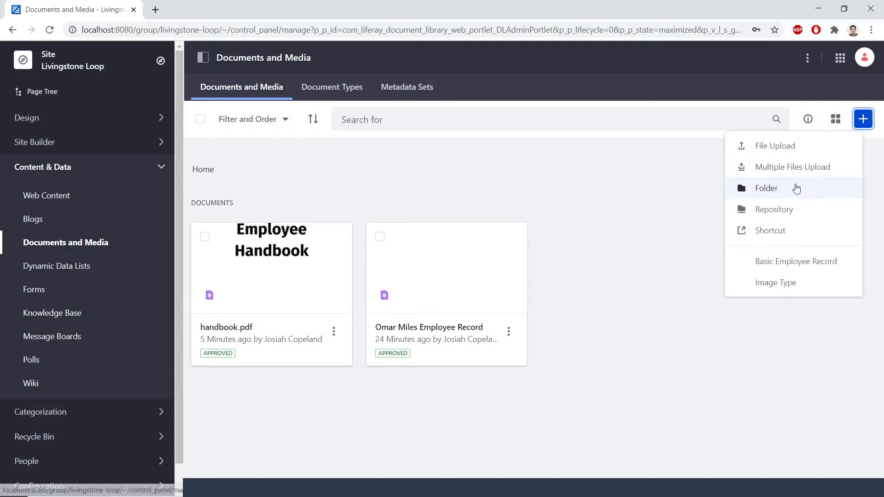
click(797, 188)
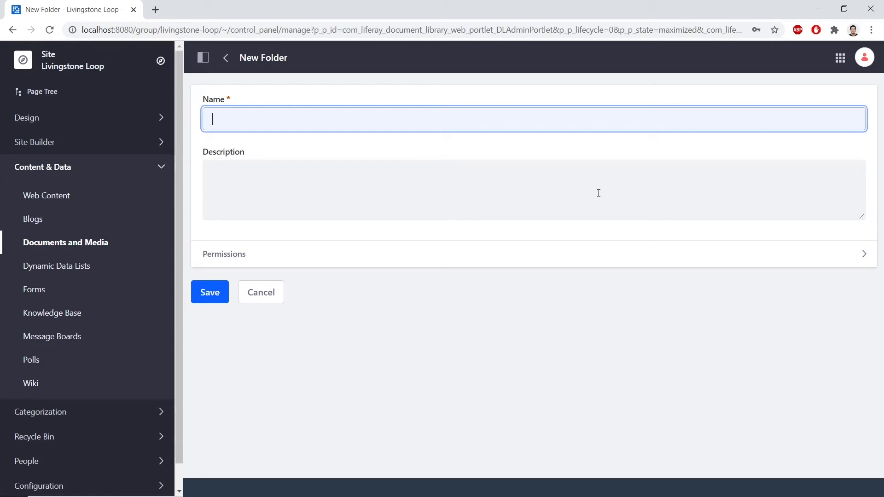
text(Human Res)
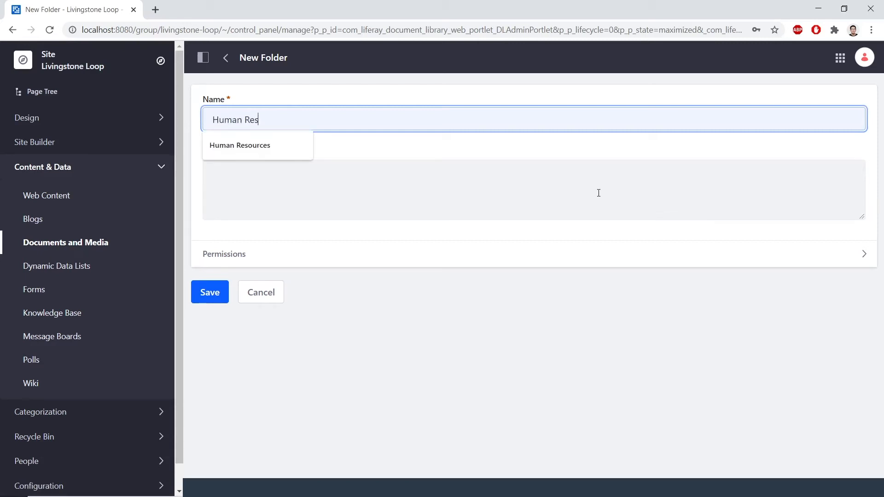
text(ources)
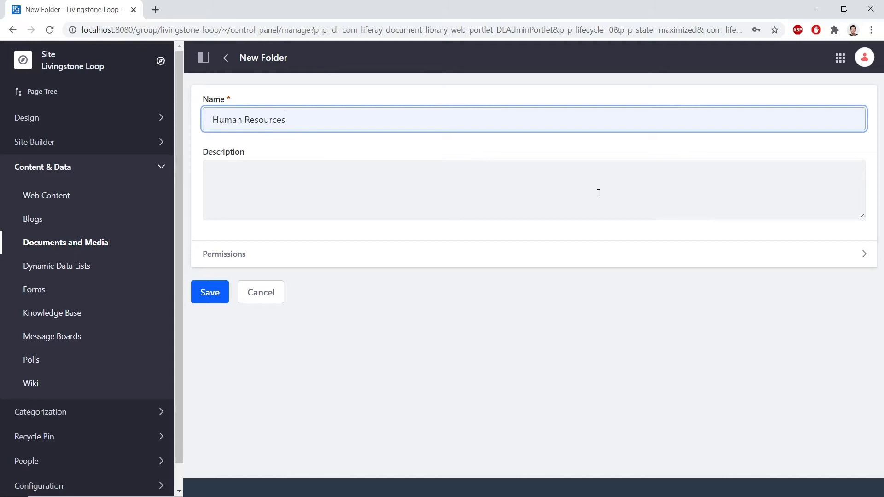
click(221, 295)
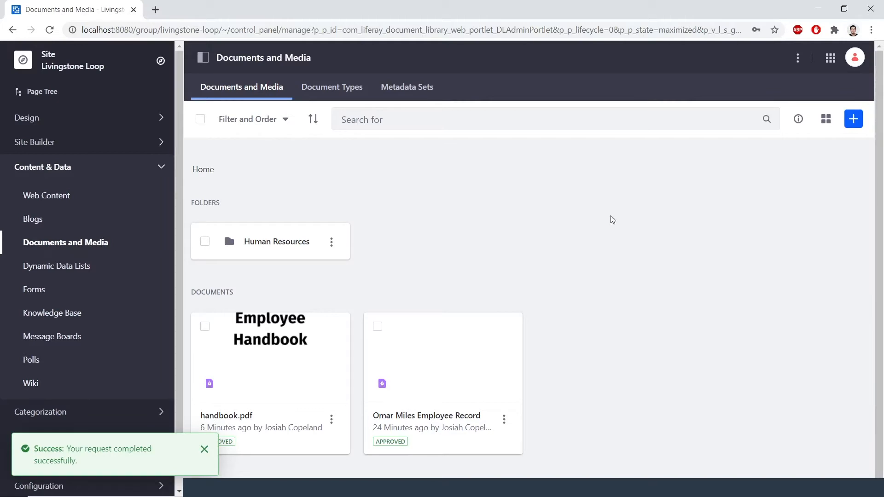
Step: Create a second top-level folder named Employee Collaboration
click(854, 119)
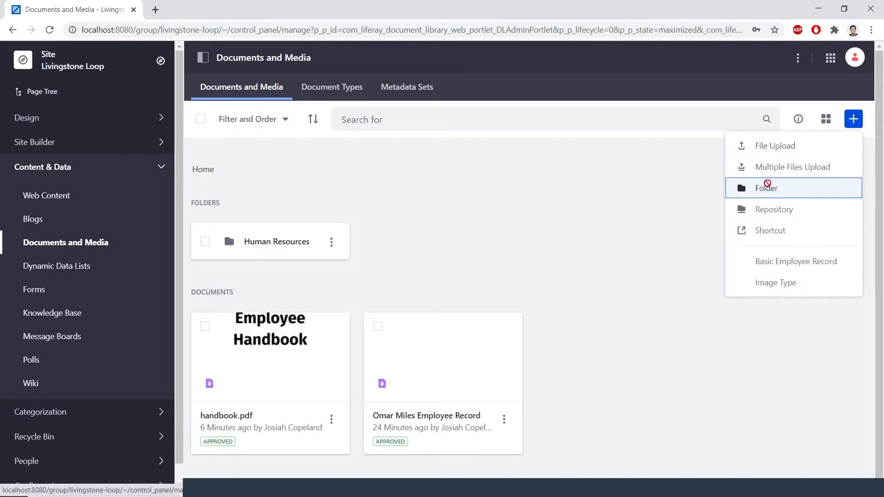
click(767, 186)
click(511, 118)
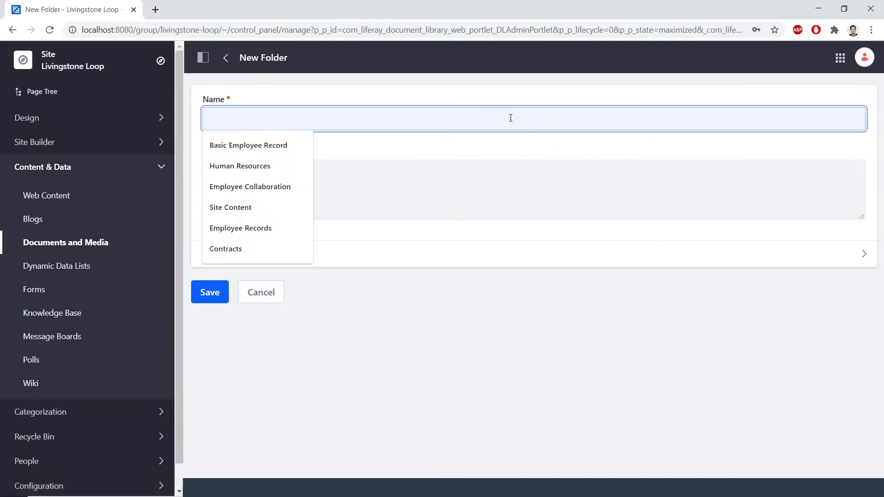
text(Employ)
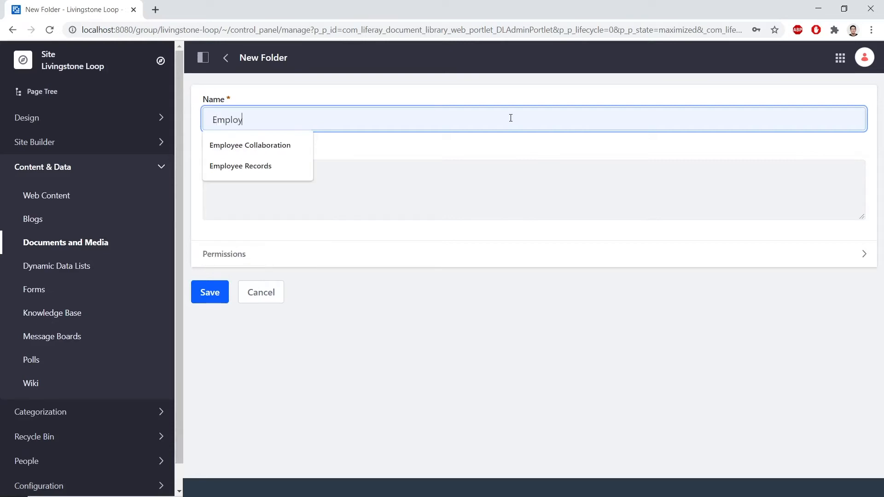
text(ee Collaboration)
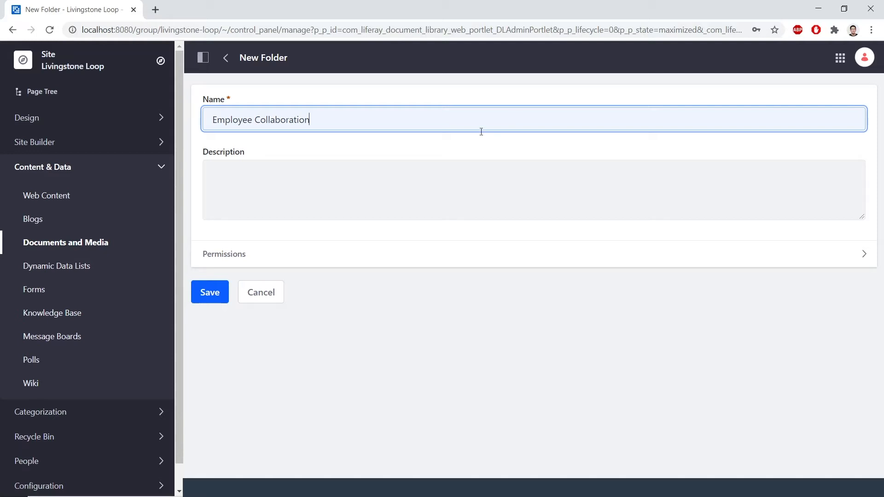
click(205, 300)
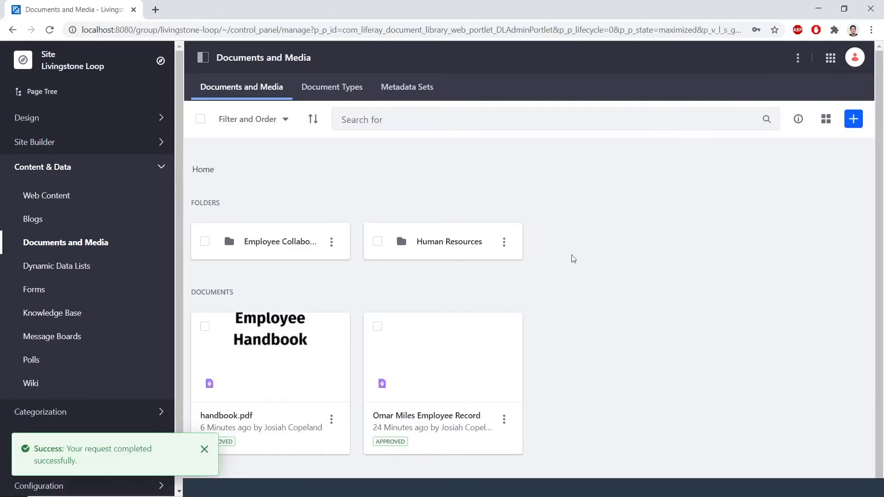
Step: Create a third top-level folder named Site Content
click(854, 119)
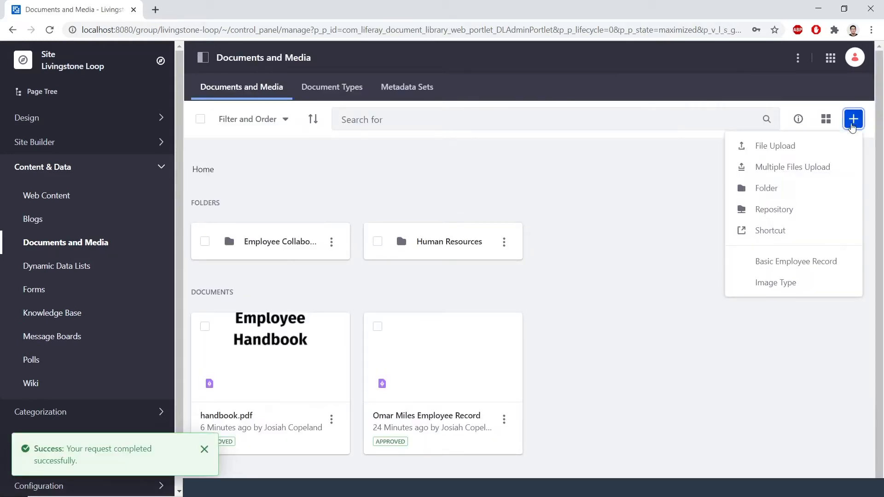
click(760, 184)
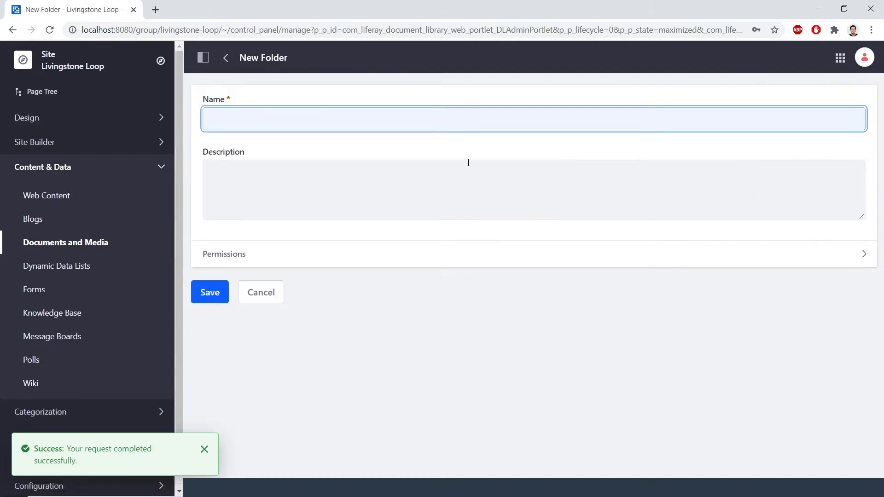
click(468, 116)
text(s)
key(BackSpace)
text(Site COn)
key(BackSpace)
key(BackSpace)
text(ontent)
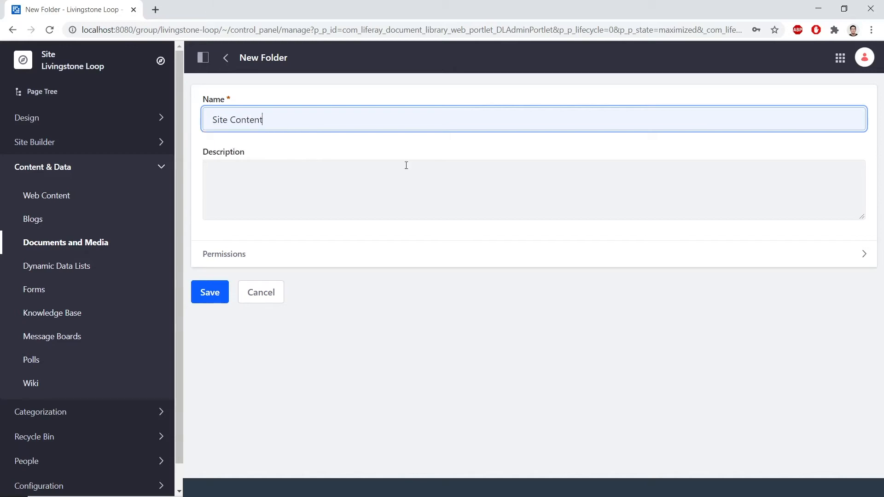
click(211, 293)
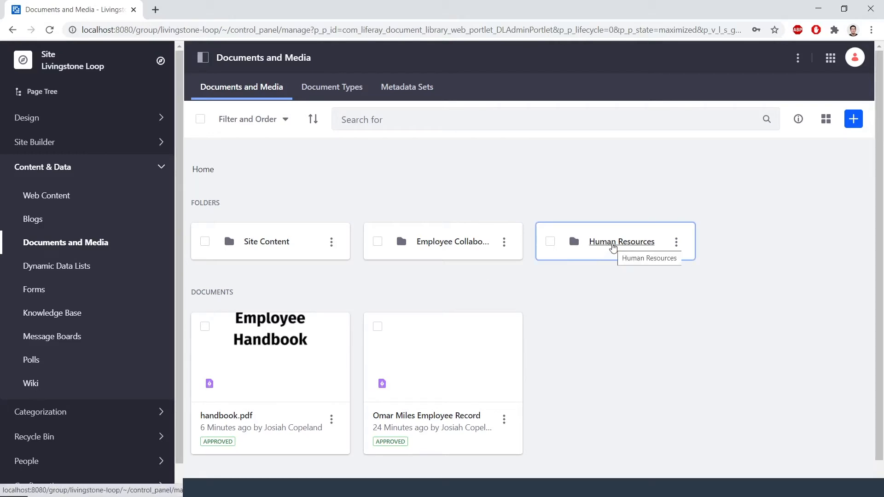
Step: Open the Human Resources folder and create a subfolder named Employee Records inside it
click(613, 248)
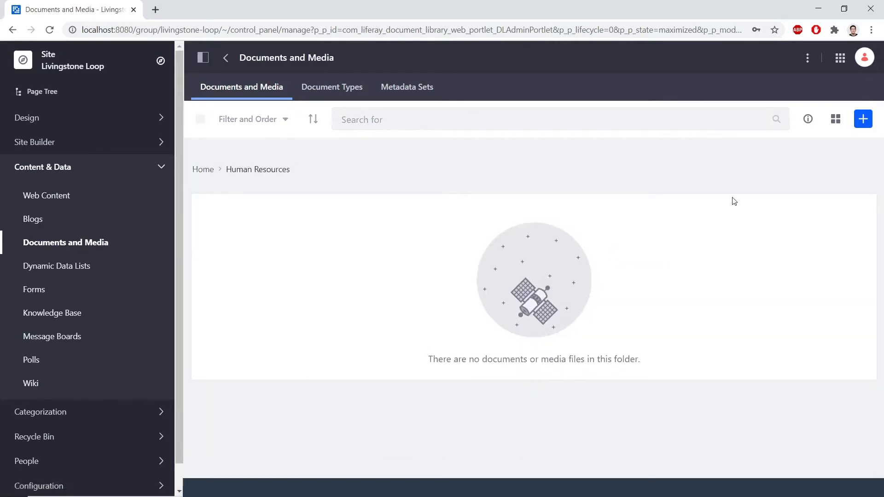
click(864, 120)
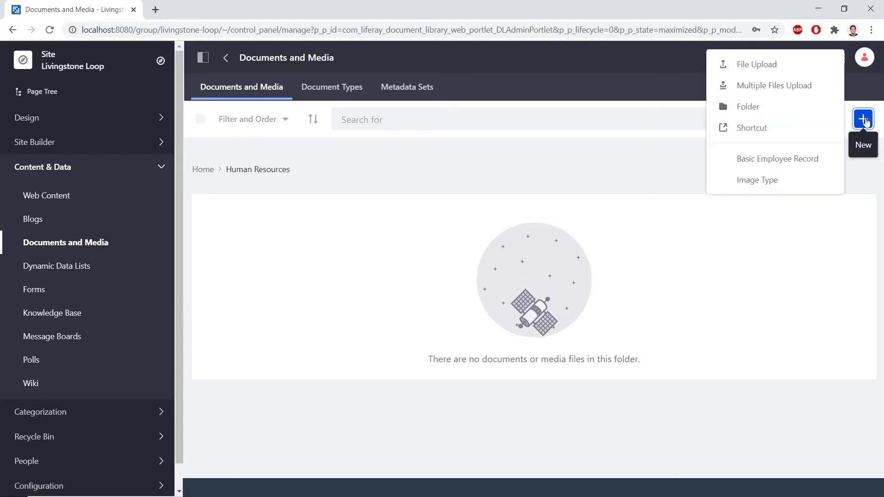
click(807, 109)
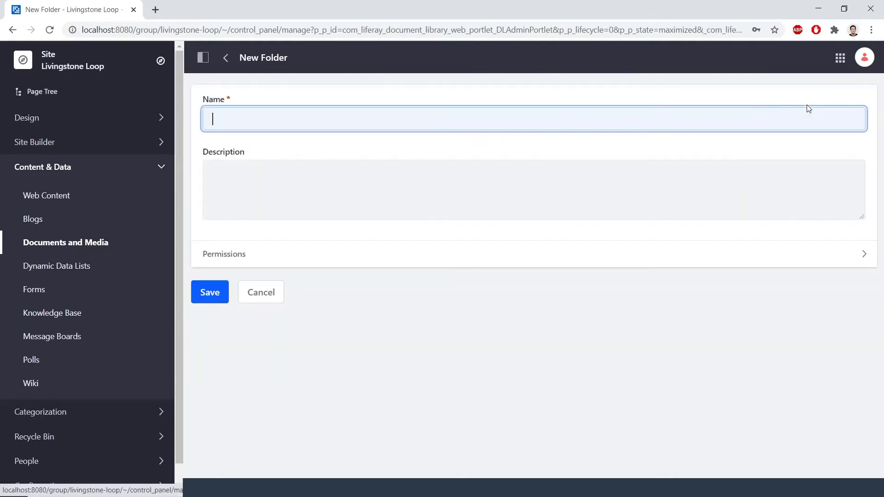
click(542, 117)
text(Employee)
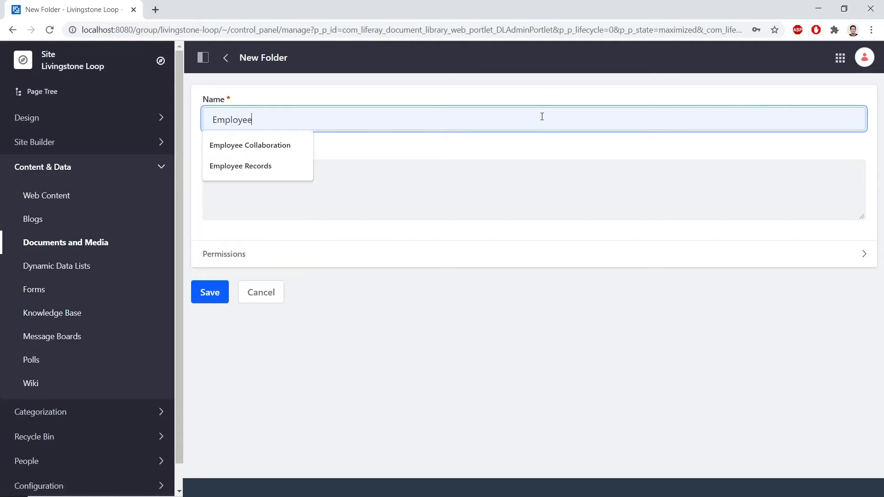
text( Records)
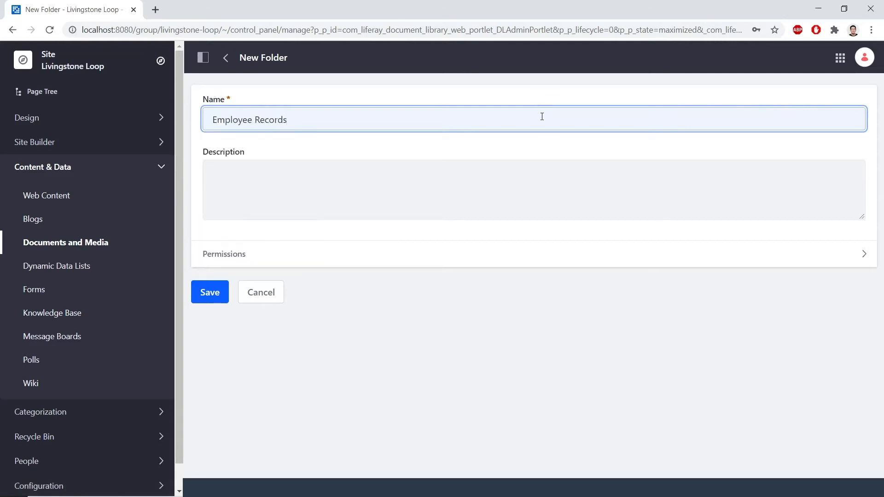
click(209, 292)
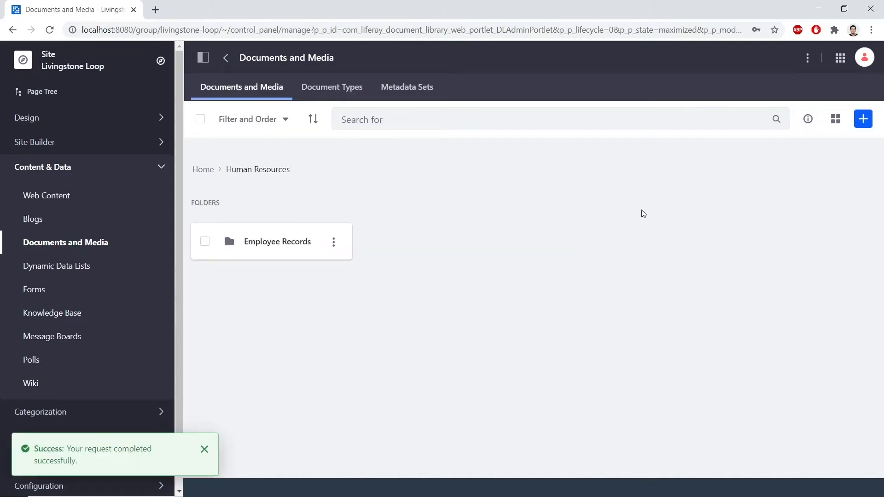
Step: Create a subfolder named Contracts inside the Human Resources folder
click(861, 121)
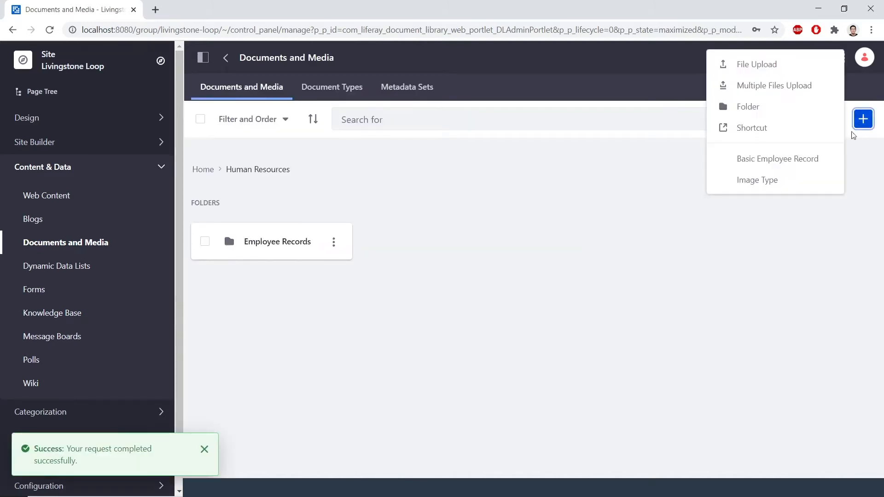
click(819, 113)
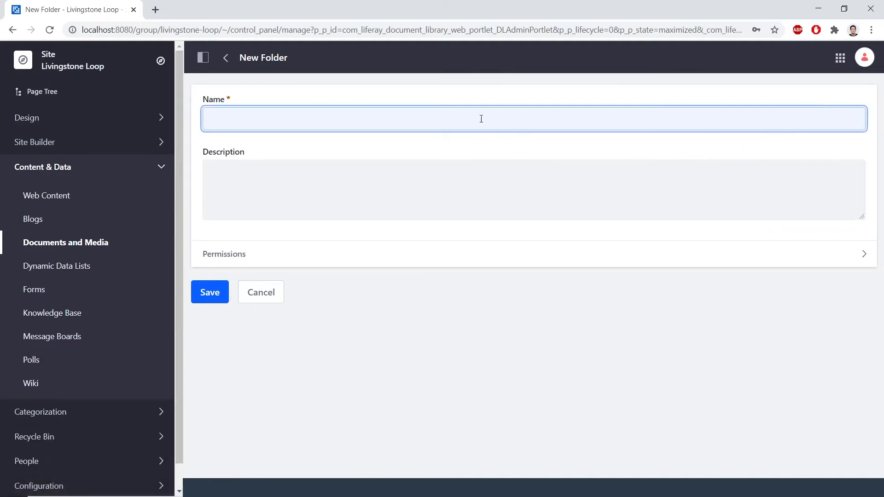
click(450, 118)
text(Contra)
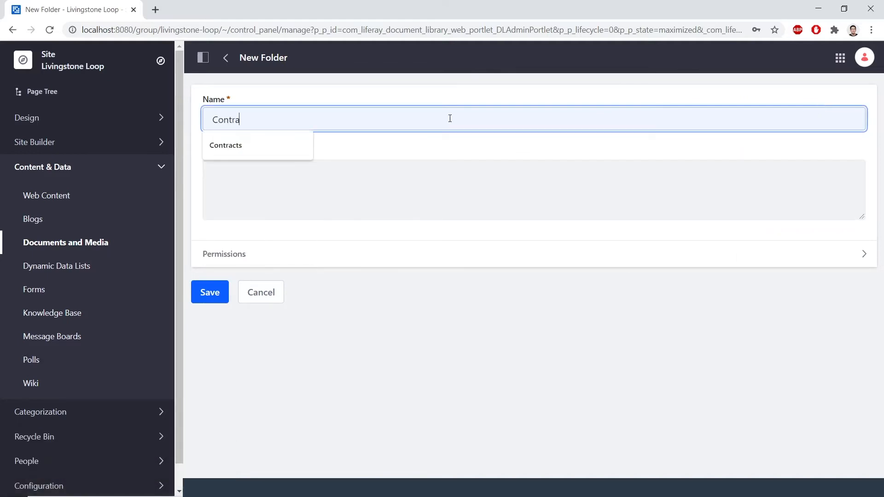
text(cts)
click(220, 290)
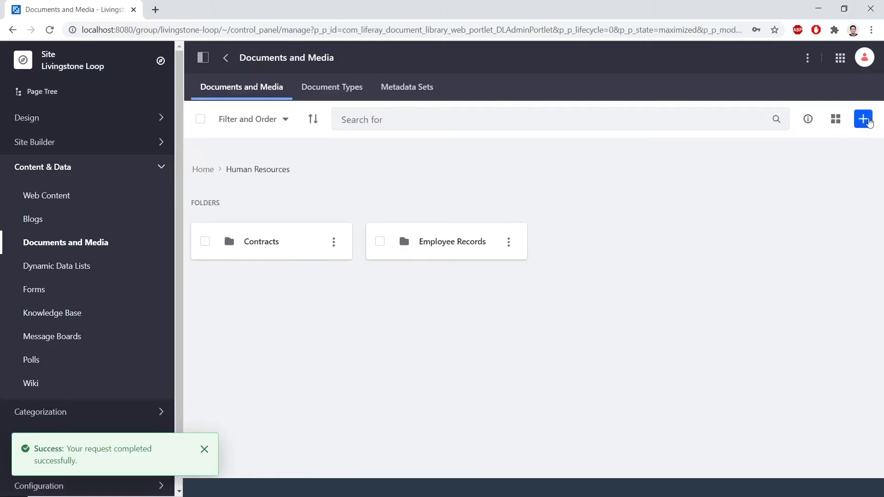
Step: Create a subfolder named Onboarding inside the Human Resources folder
click(864, 119)
click(806, 120)
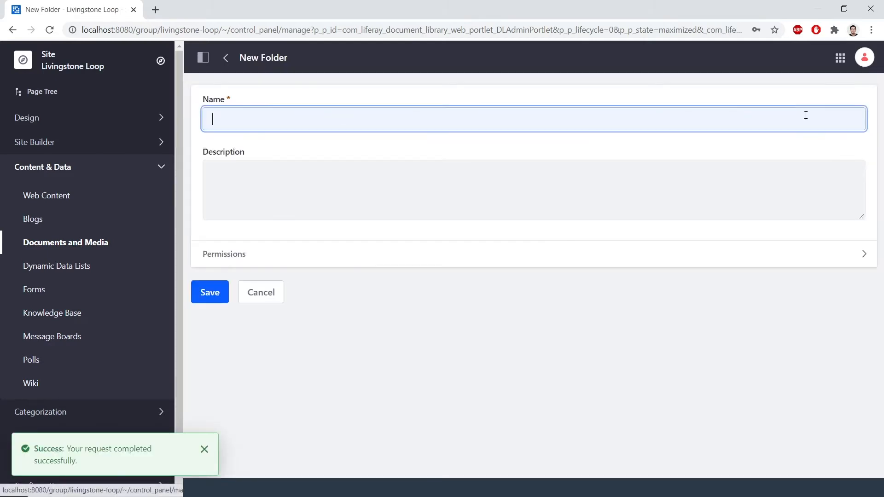
click(500, 120)
text(Onboarding)
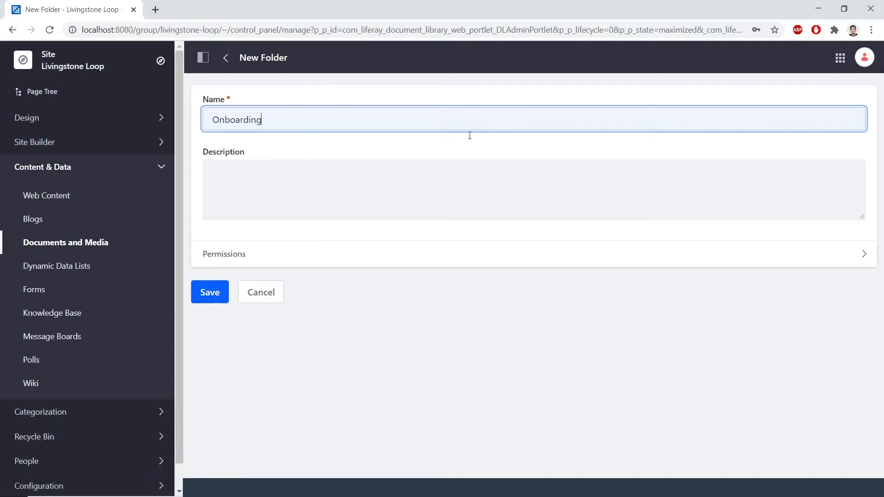
click(215, 292)
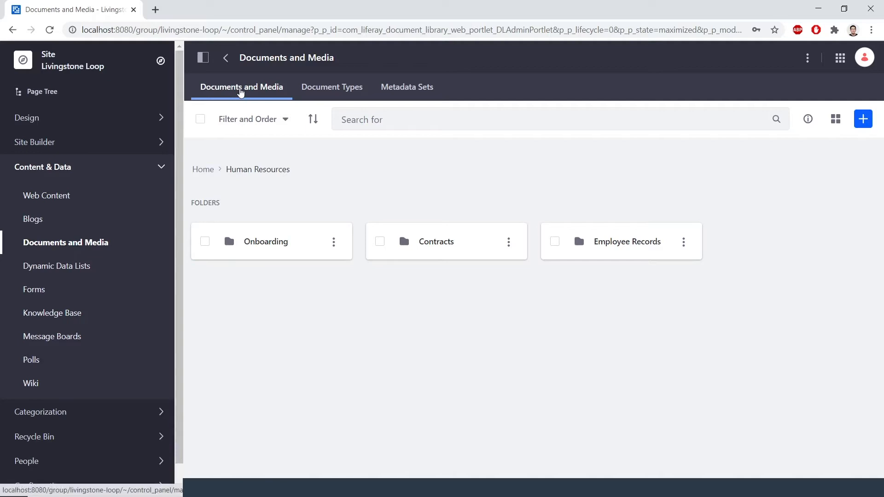
Step: Return to the library root and move handbook.pdf into the Human Resources folder
click(240, 91)
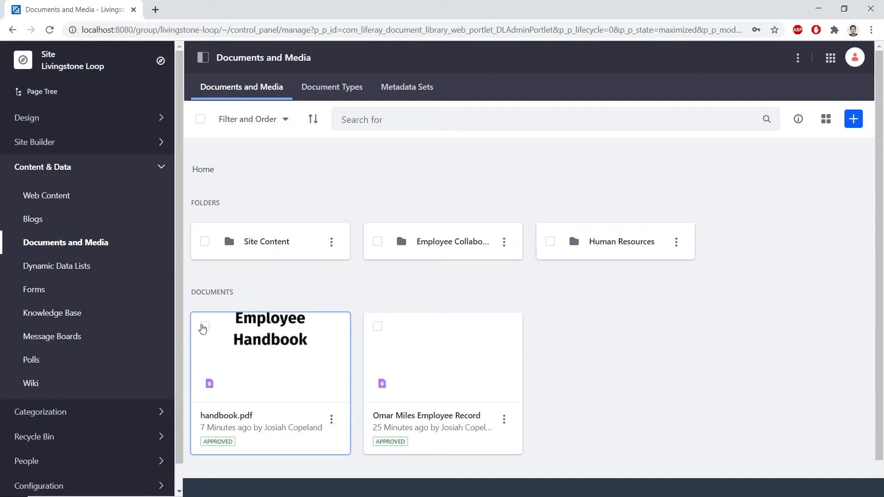
click(206, 328)
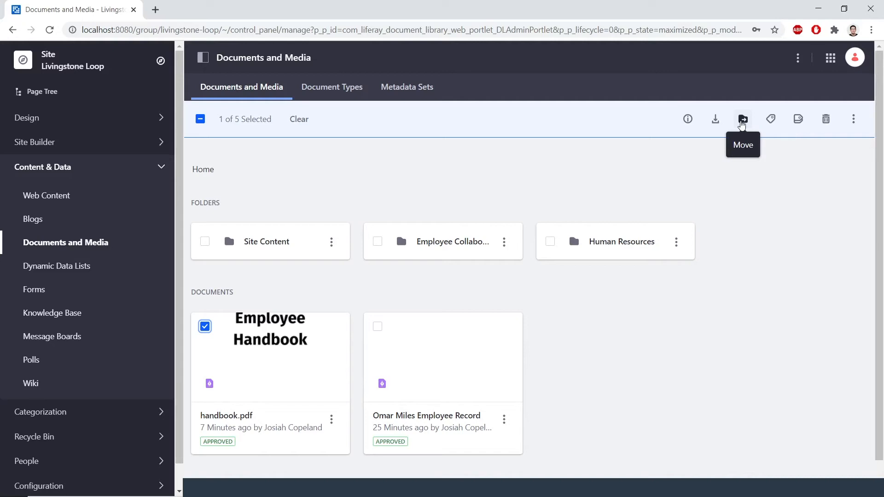
click(742, 125)
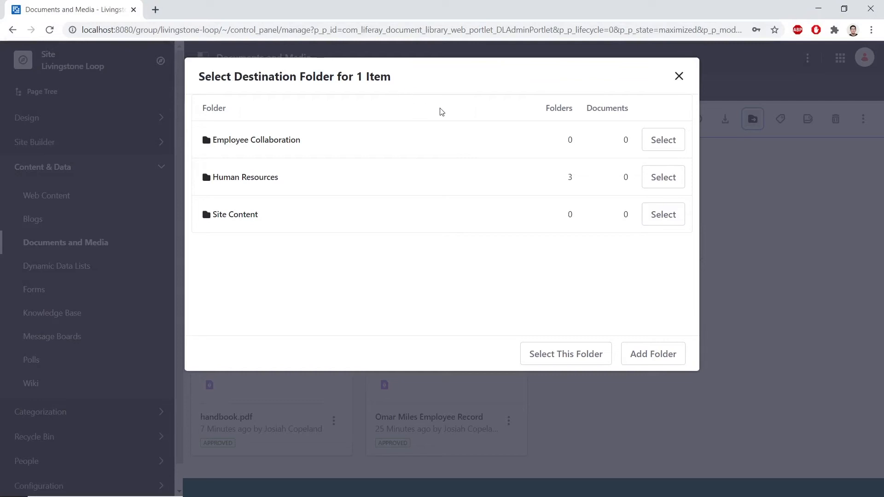
click(653, 180)
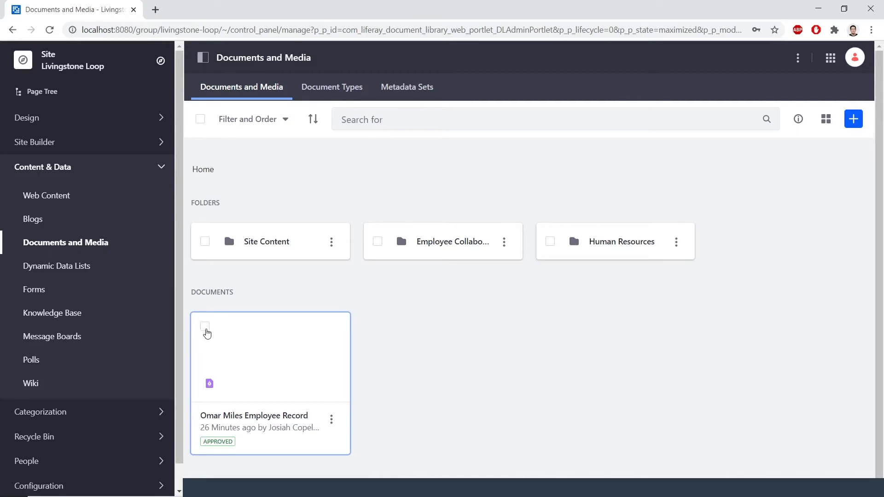
Step: Move the employee record document into the Human Resources folder, then go back to the library root
click(206, 328)
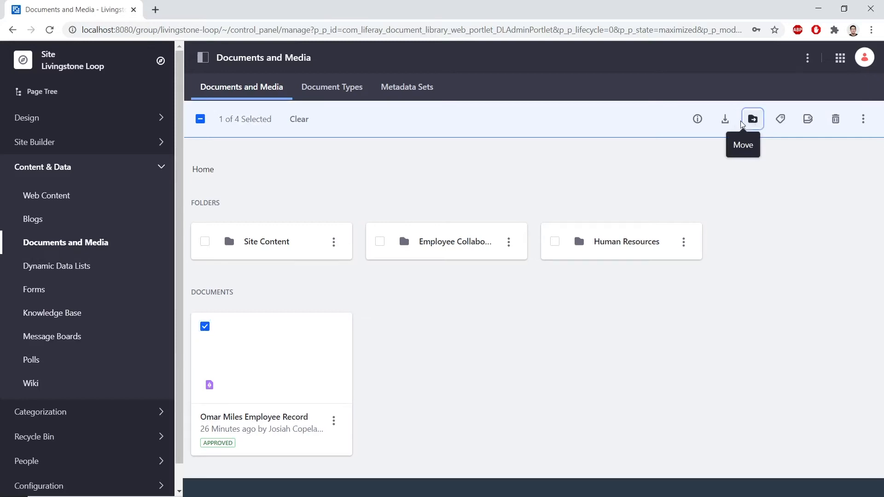
click(742, 120)
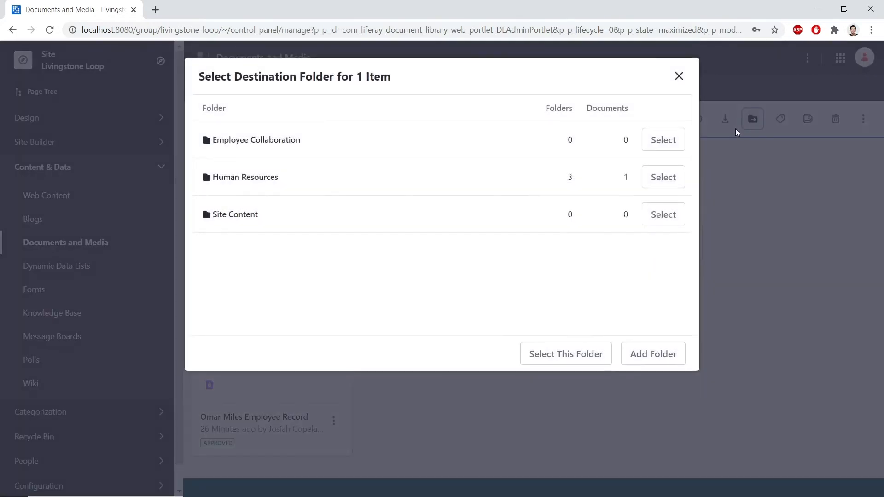
click(666, 182)
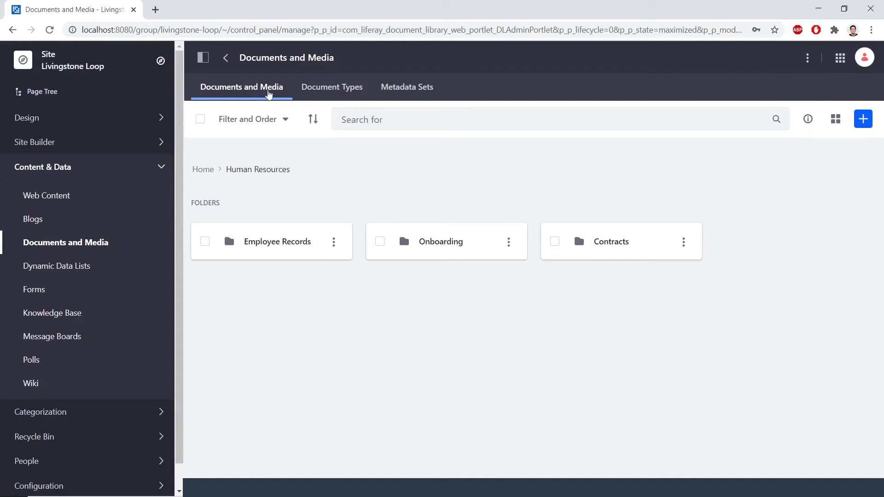
click(266, 89)
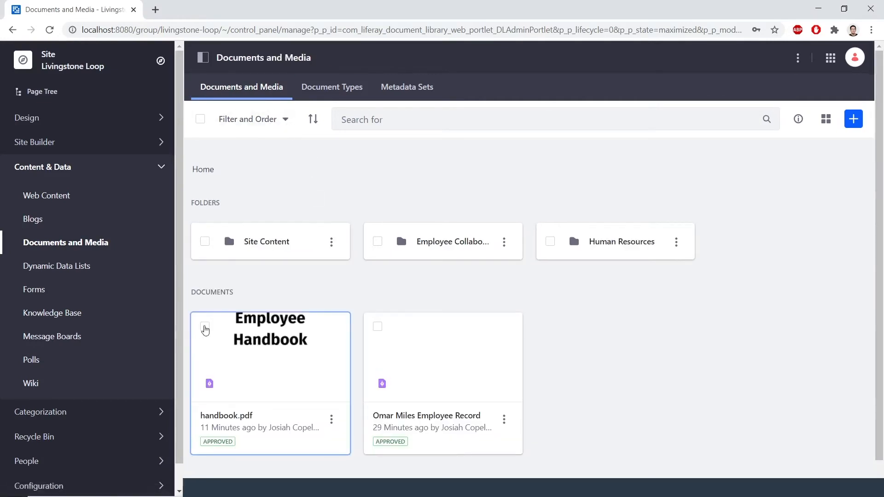
Step: Move handbook.pdf from the library root into the Human Resources folder
click(205, 330)
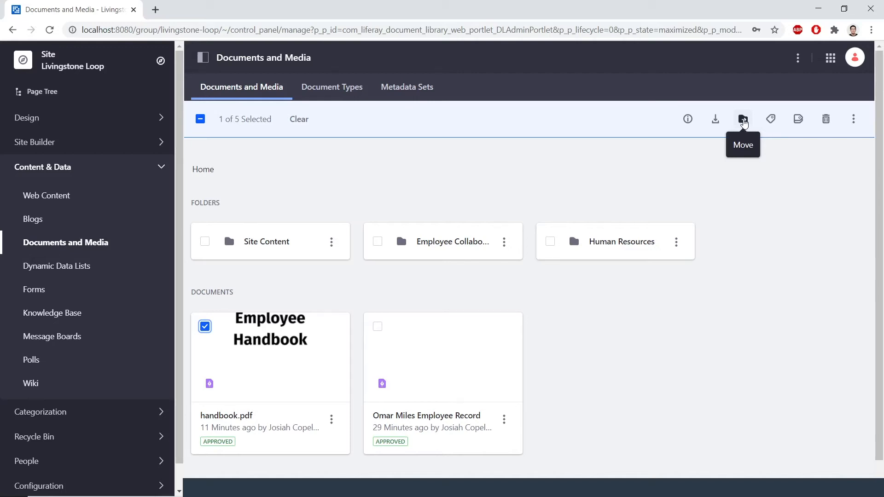
click(744, 121)
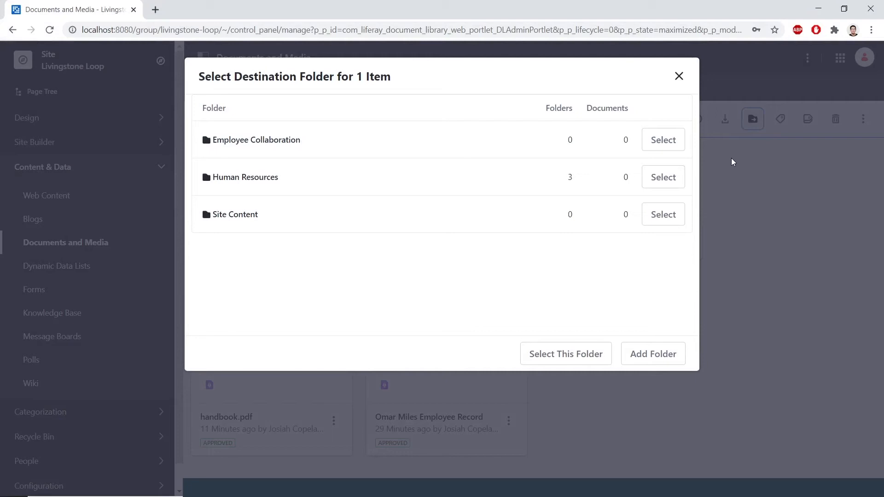
click(654, 183)
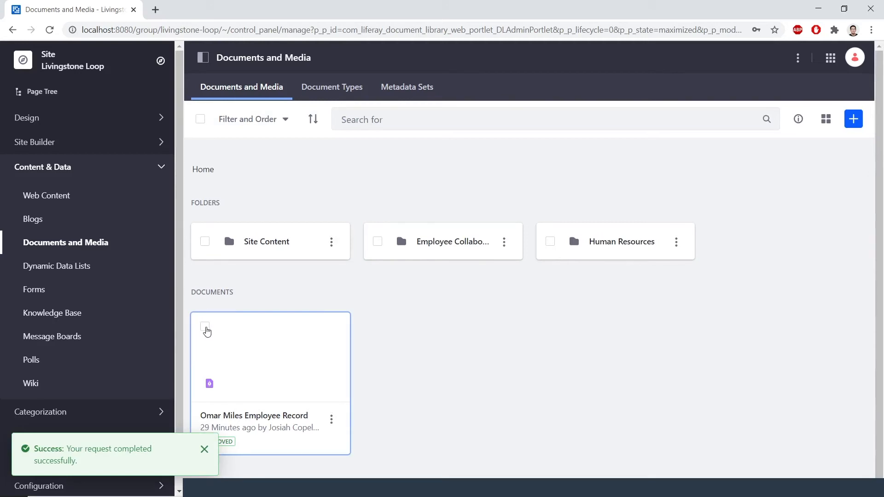
Step: Move the employee record document into the Human Resources folder and open that folder
click(206, 328)
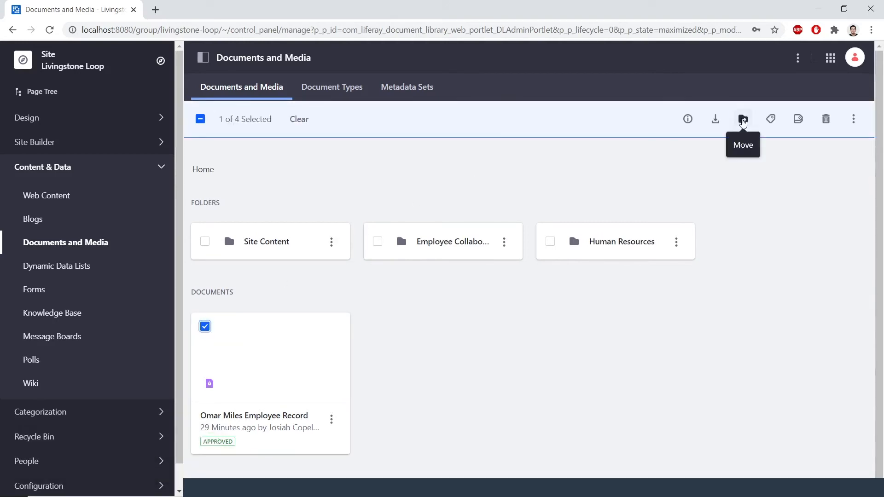
click(743, 121)
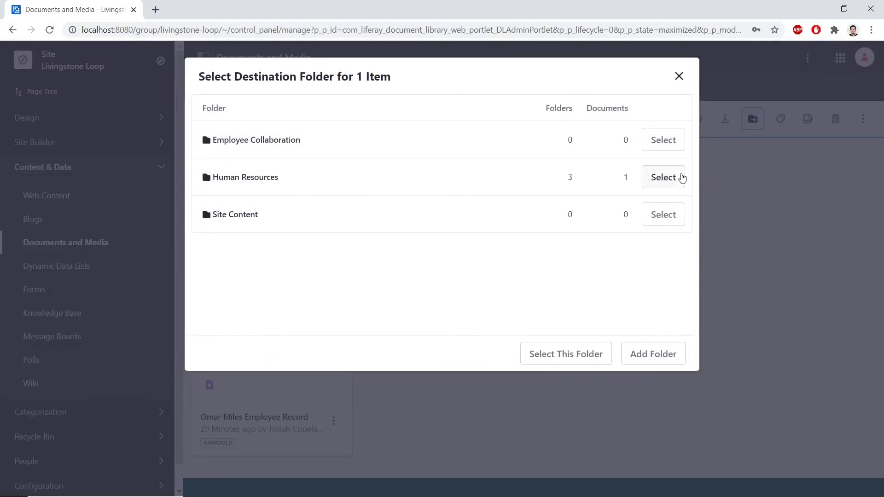
click(663, 177)
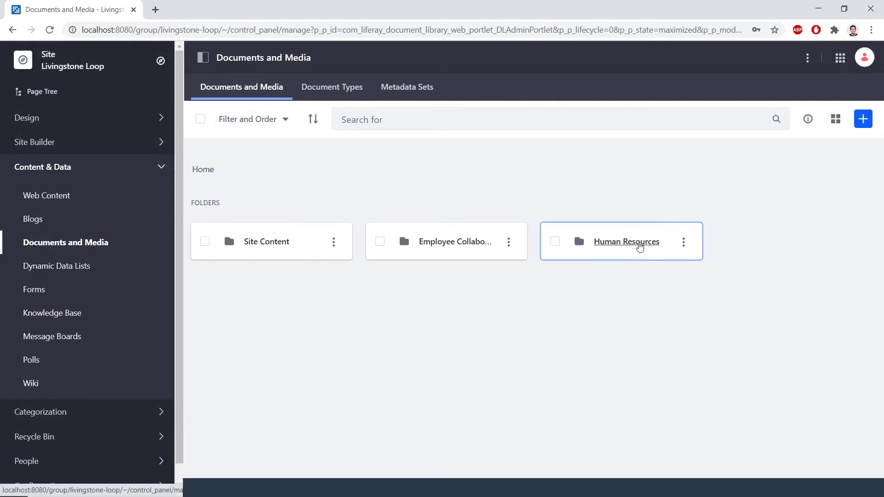
click(640, 244)
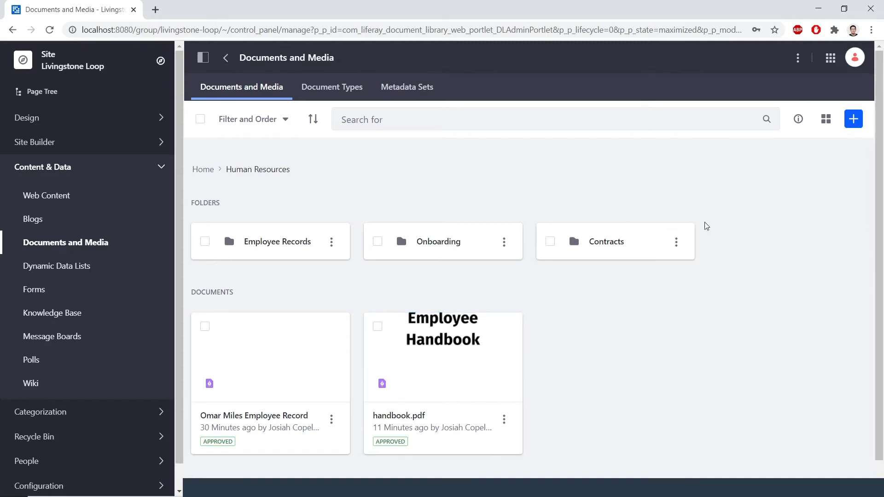
Step: Switch to the Livingstone Hotels & Resorts site and open its Web Content
click(831, 59)
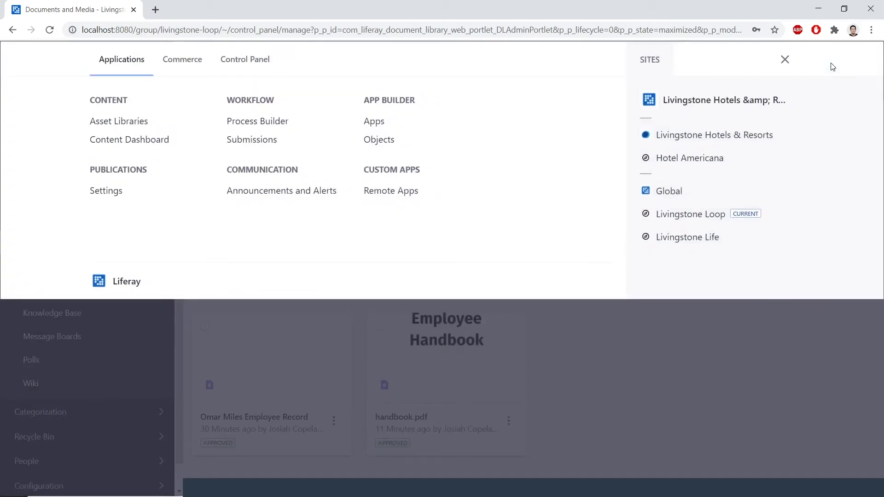
click(760, 140)
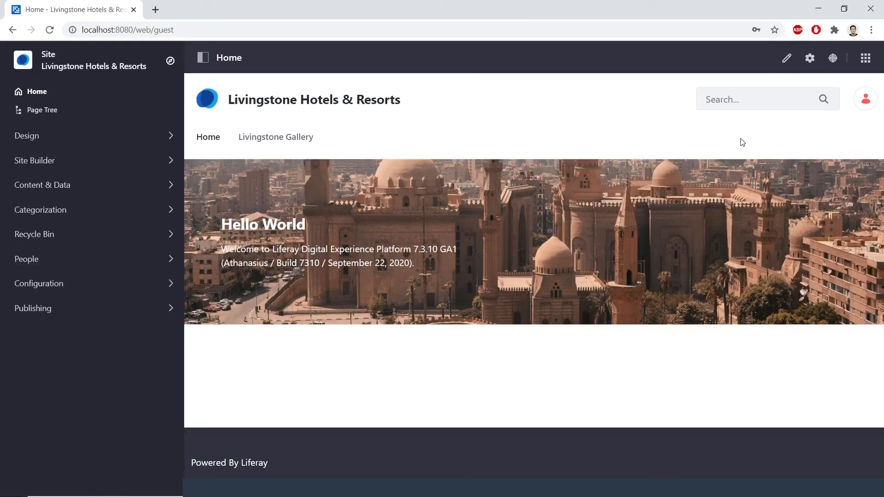
click(98, 186)
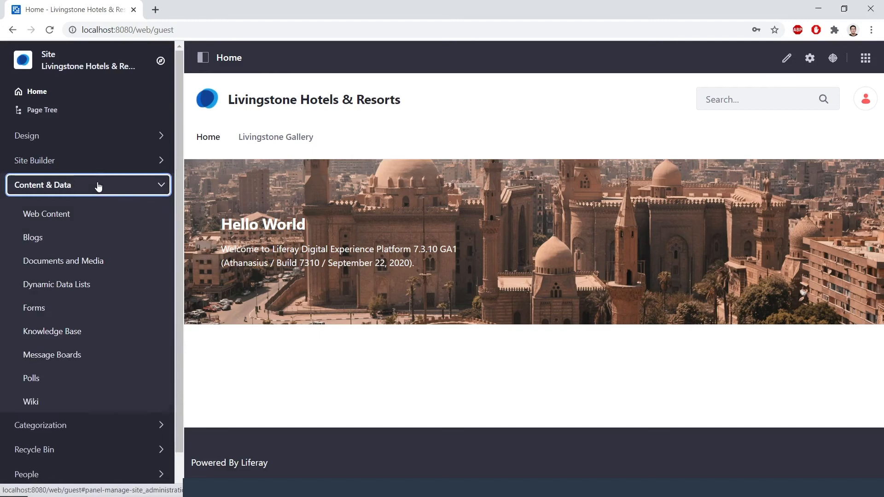
click(86, 219)
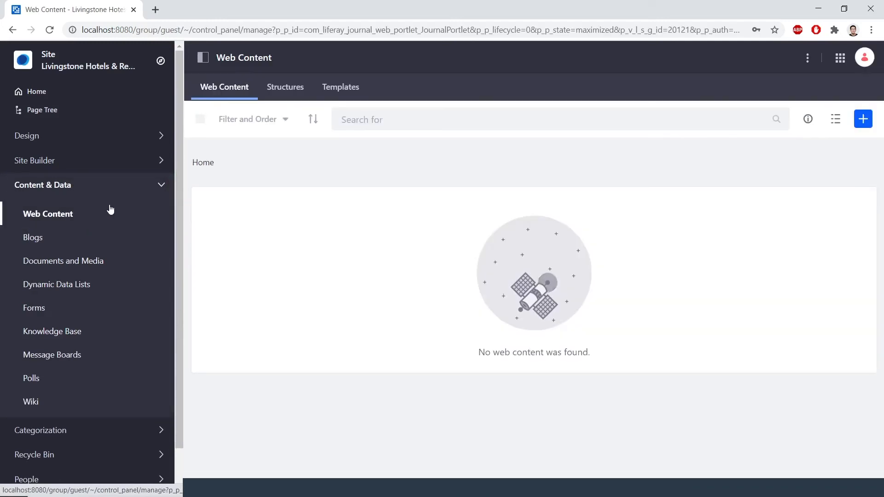
Step: Create a web content folder named Special Offers
click(872, 121)
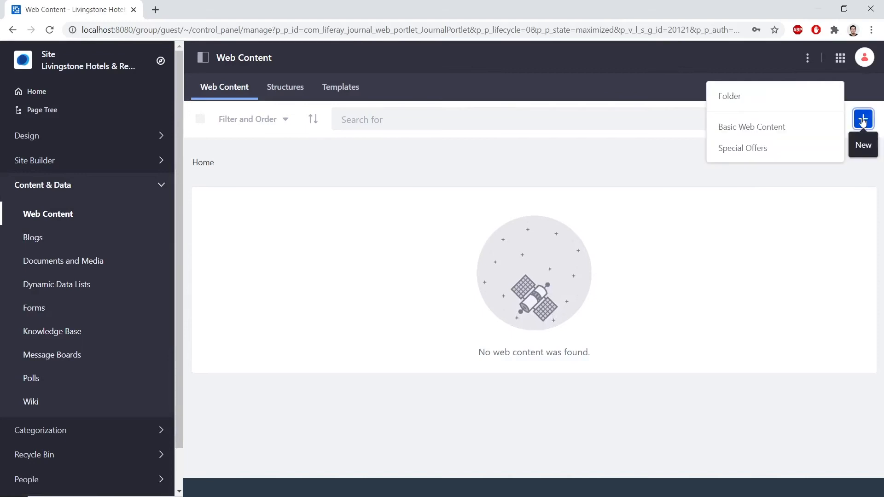
click(819, 97)
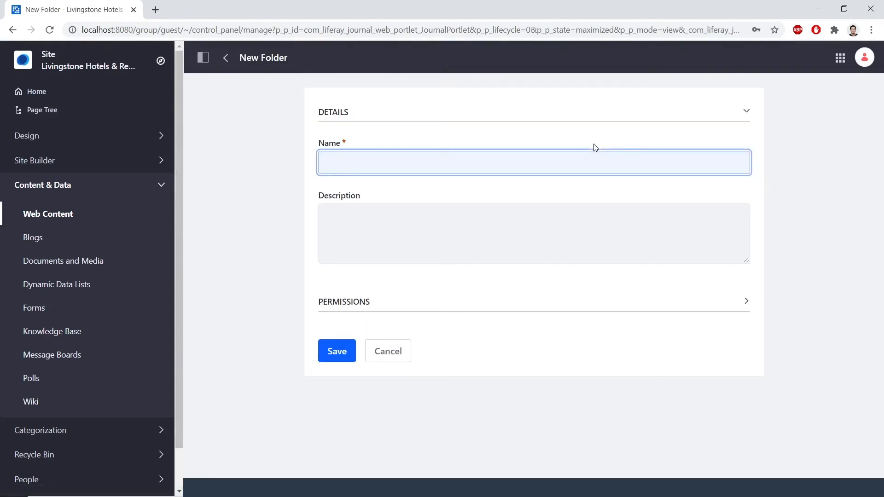
text(Specia)
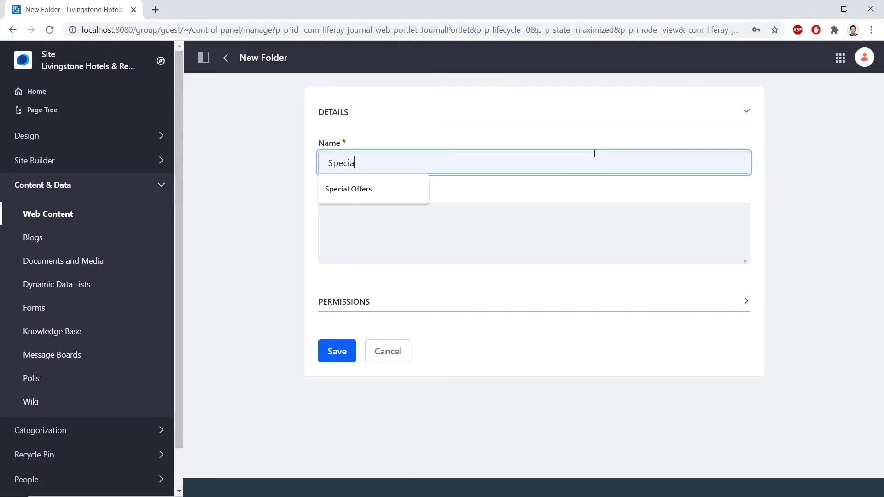
text(l Offers)
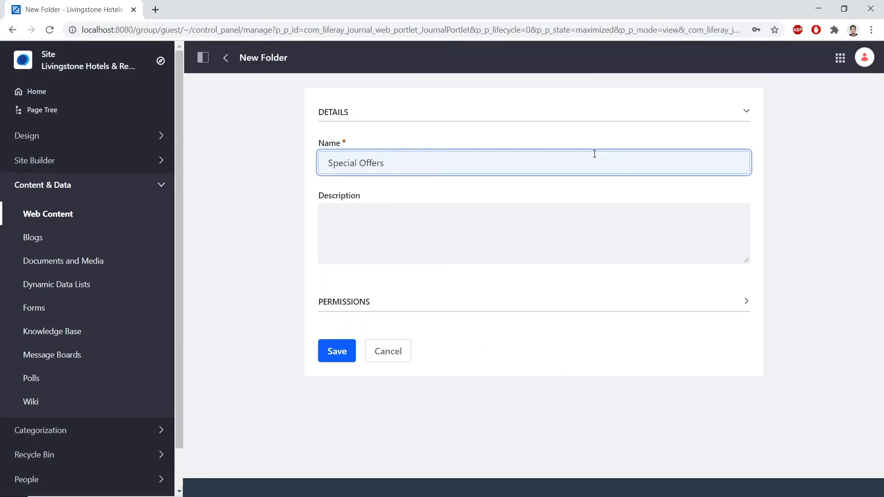
click(347, 354)
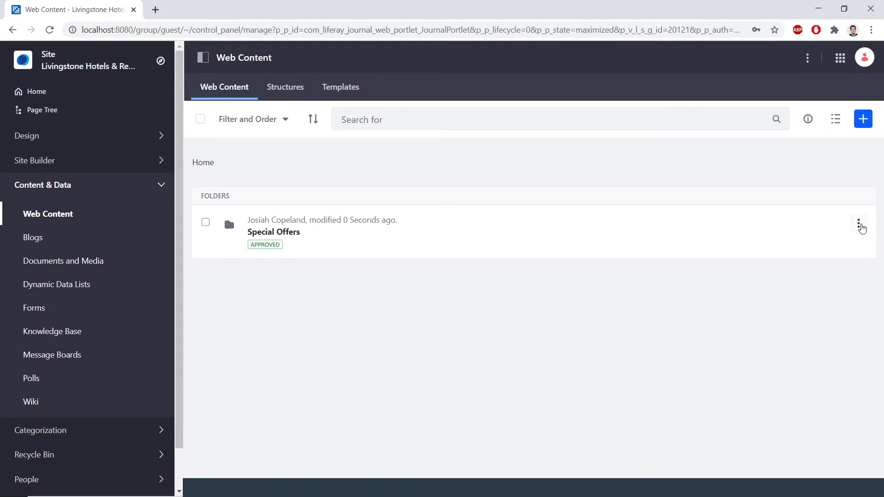
Step: Edit the Special Offers folder to use its own default workflow, set to Single Approver, and save
click(860, 226)
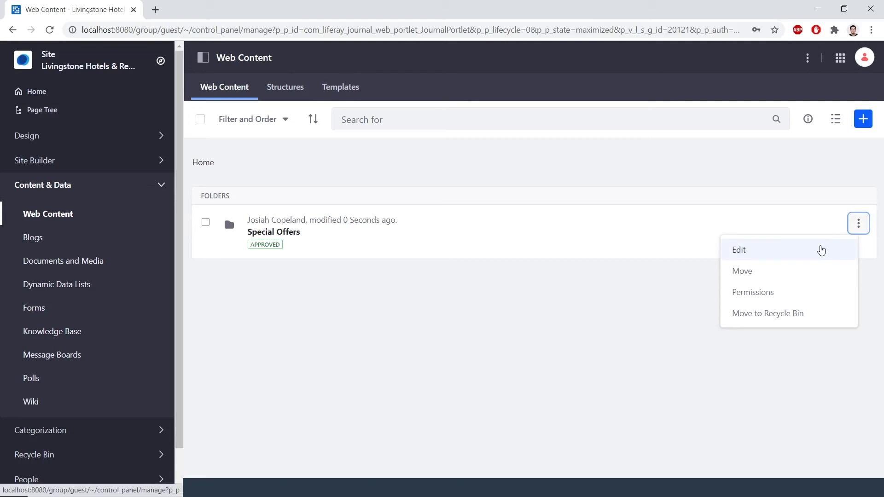
click(822, 250)
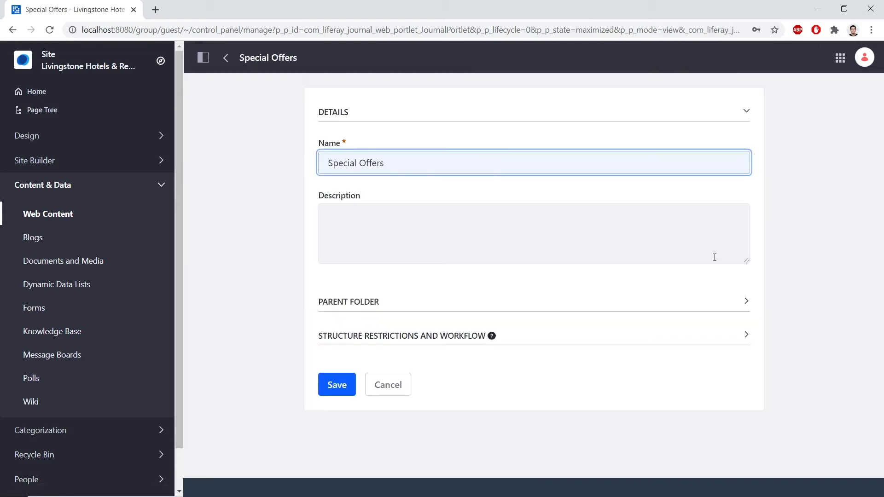
click(587, 341)
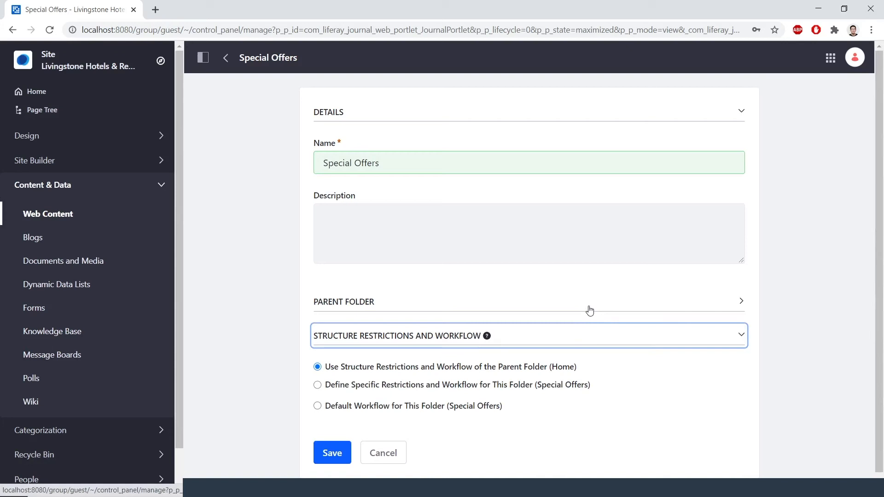
click(393, 406)
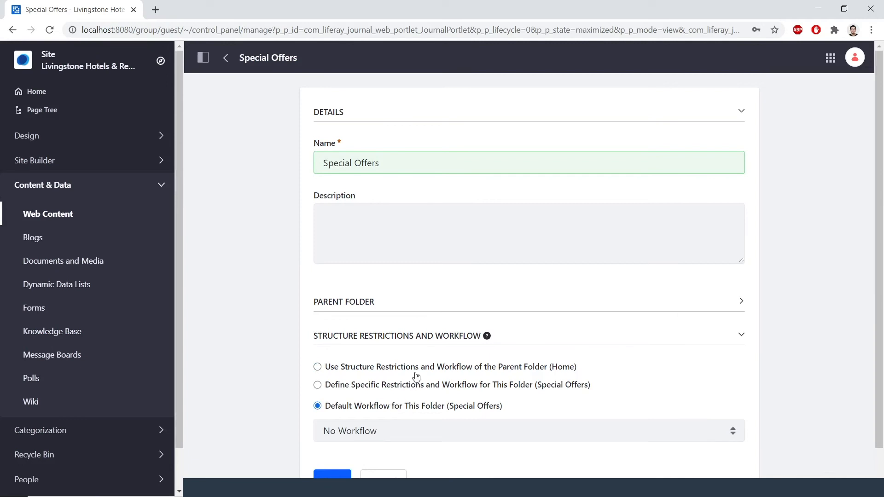
scroll(417, 377, down, 1)
click(404, 386)
click(394, 413)
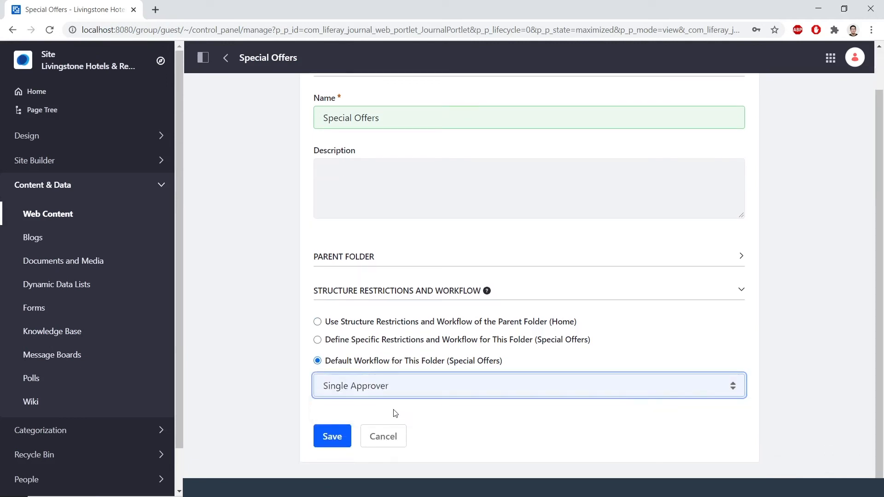
click(336, 442)
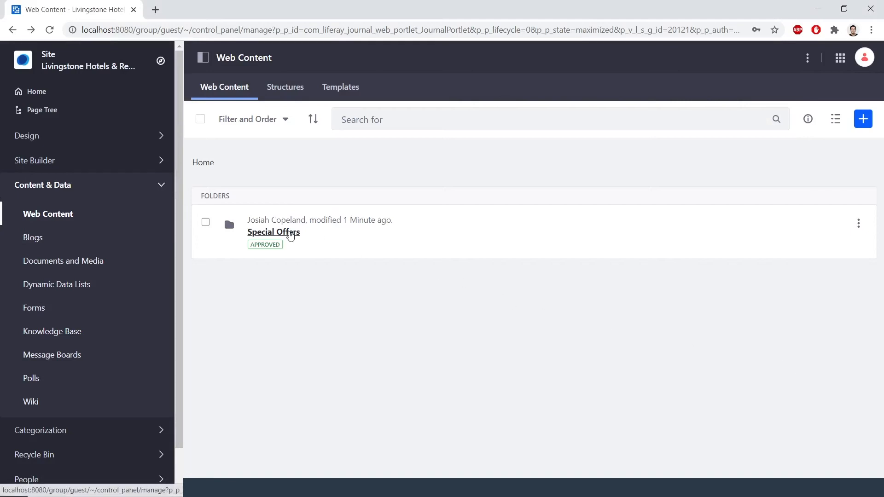
Step: Inside the Special Offers folder, start a new Special Offers article titled Bavarian Special Offer
click(291, 232)
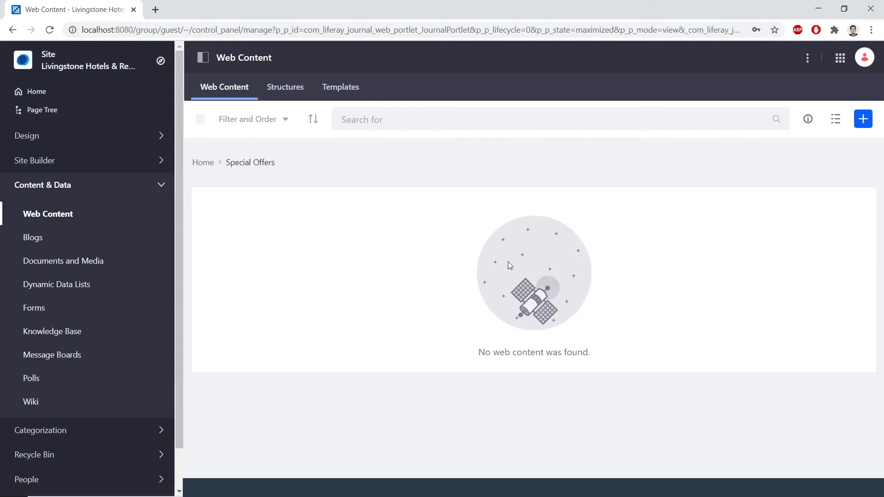
click(864, 120)
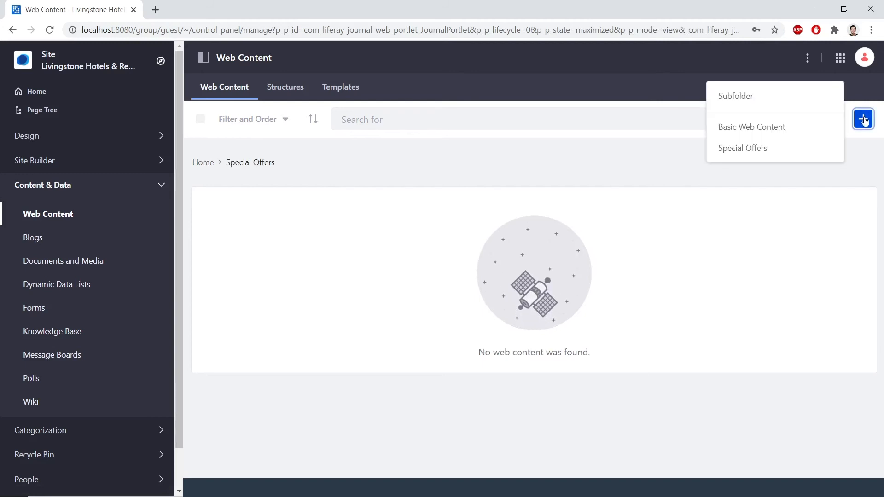
click(824, 148)
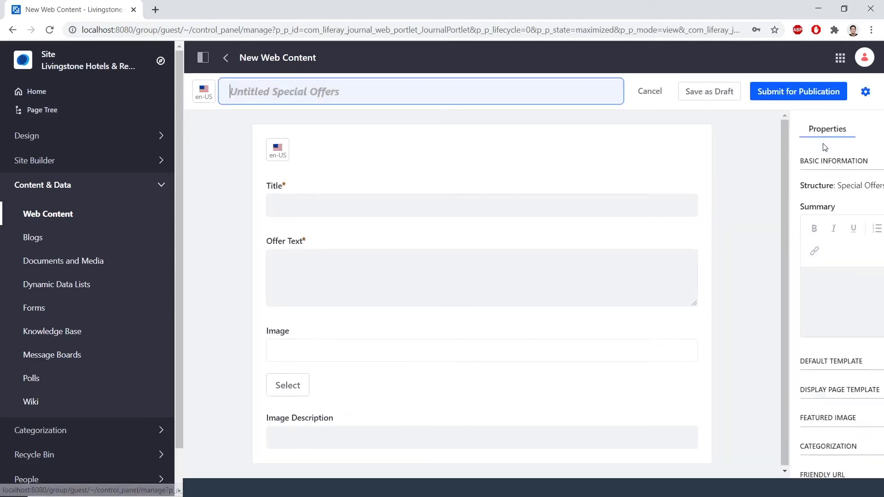
click(424, 195)
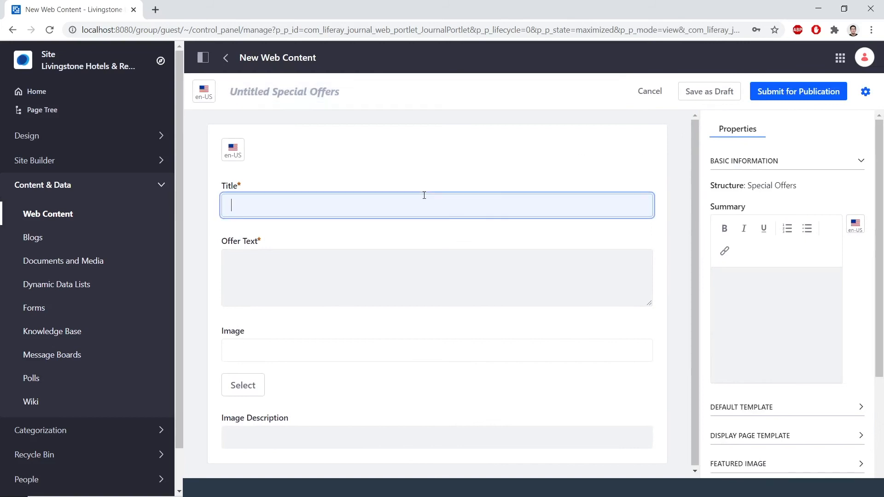
text(Bavarian Special Offer)
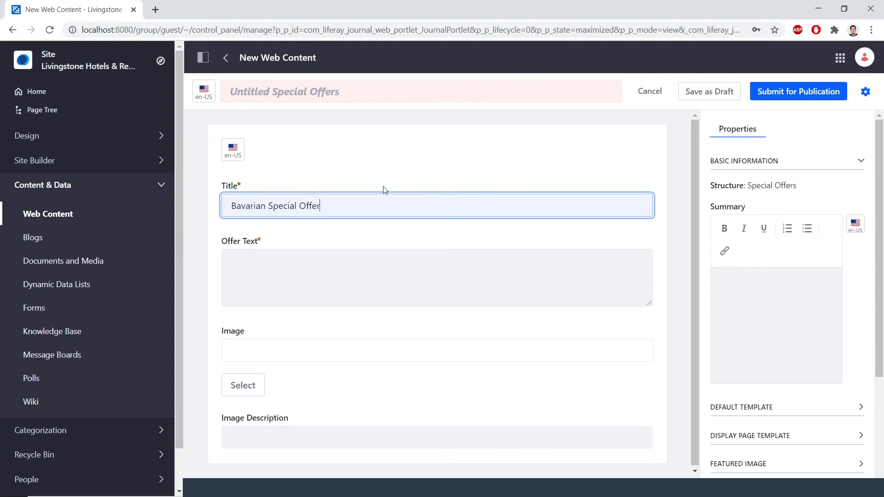
key(ctrl+a)
key(ctrl+c)
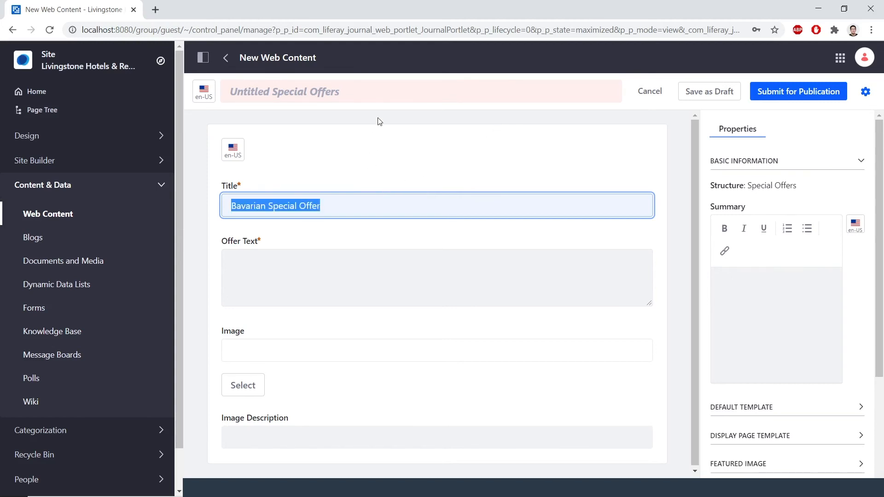
click(387, 90)
key(ctrl+v)
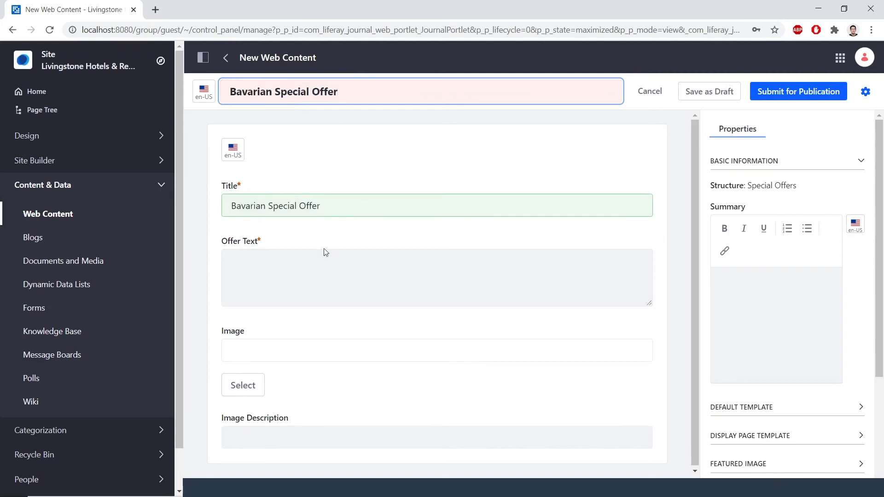
Step: Copy the contents of the bavaria text file into the article's Offer Text field
click(301, 263)
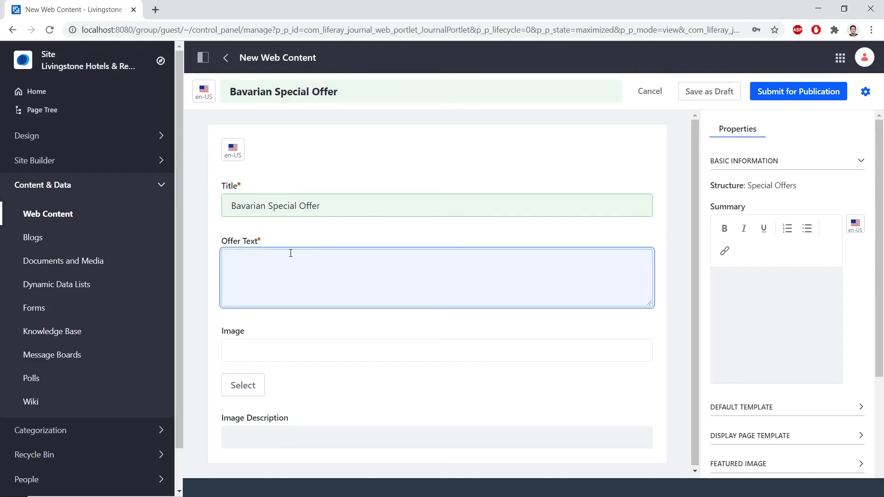
key(alt+Tab)
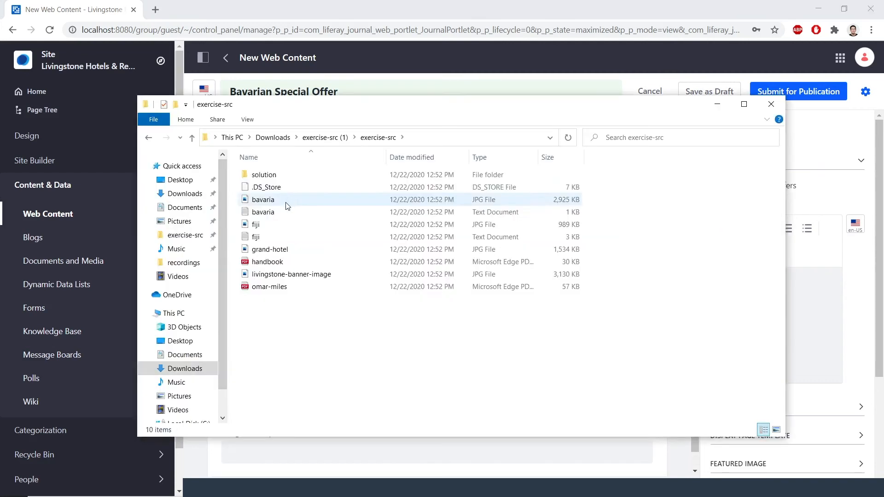
double_click(282, 213)
click(292, 203)
key(ctrl+a)
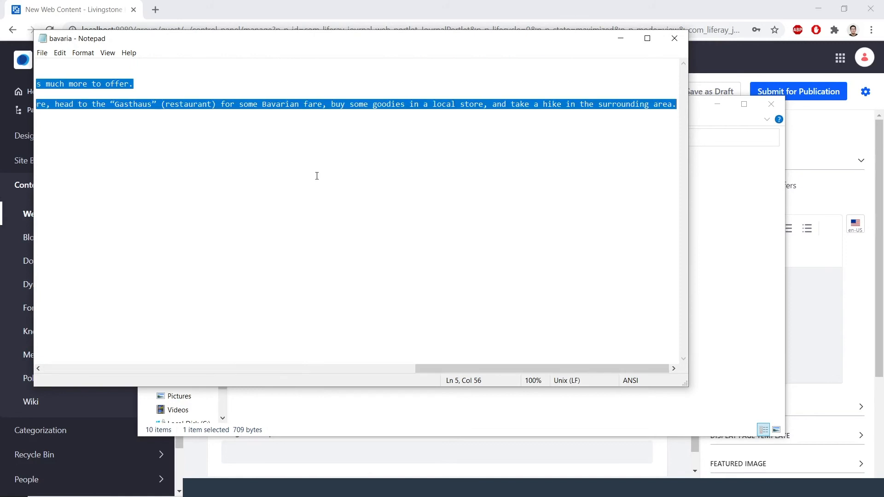
click(675, 38)
click(417, 441)
click(353, 290)
key(ctrl+v)
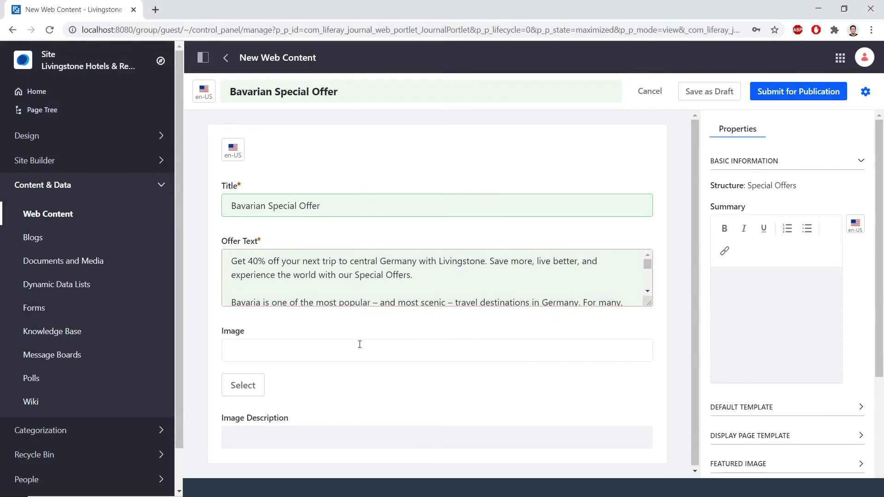
Step: Upload bavaria.jpg from the exercise files and add it as the article's image
click(243, 390)
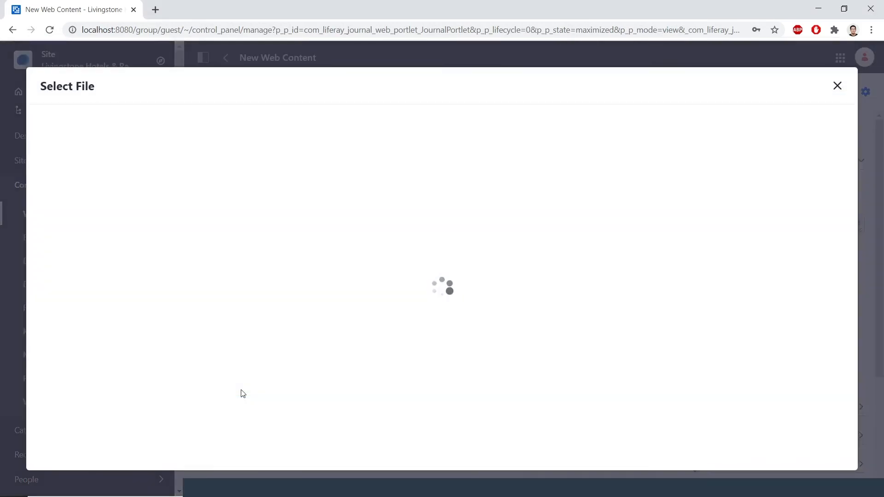
click(497, 203)
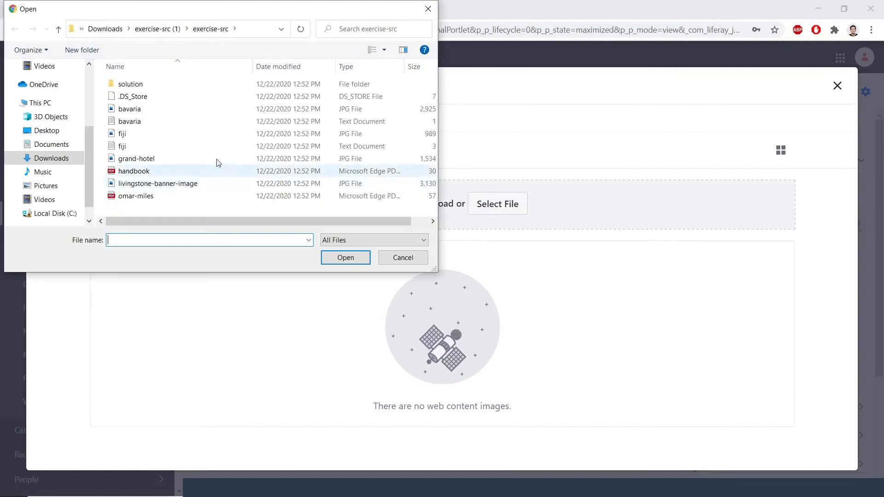
double_click(154, 110)
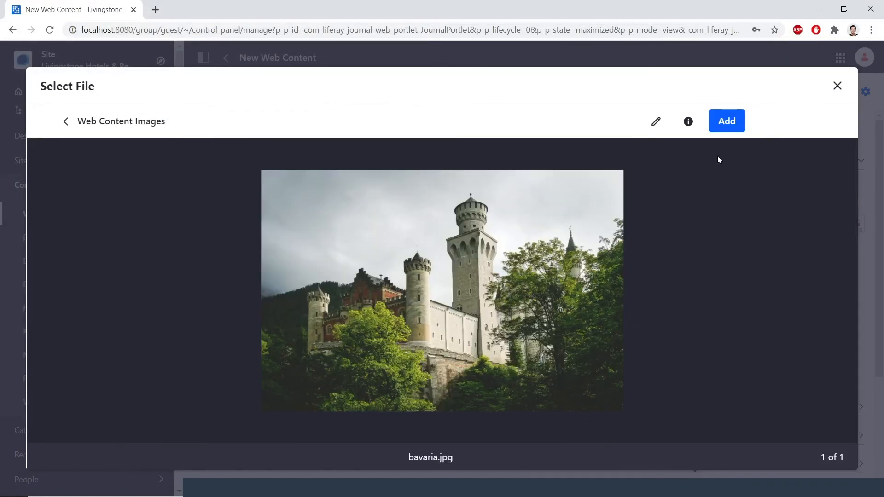
click(727, 123)
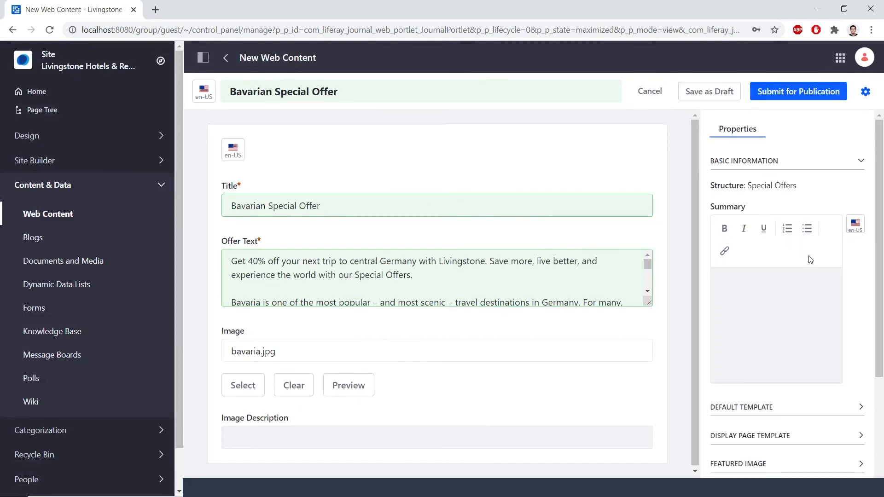
Step: Set the article's default template to Special Offers and submit the article for publication
click(806, 405)
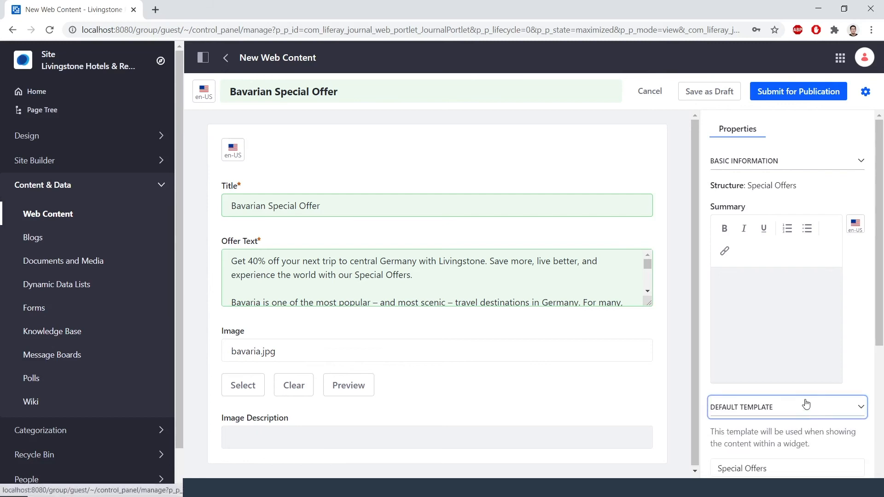
scroll(810, 355, down, 2)
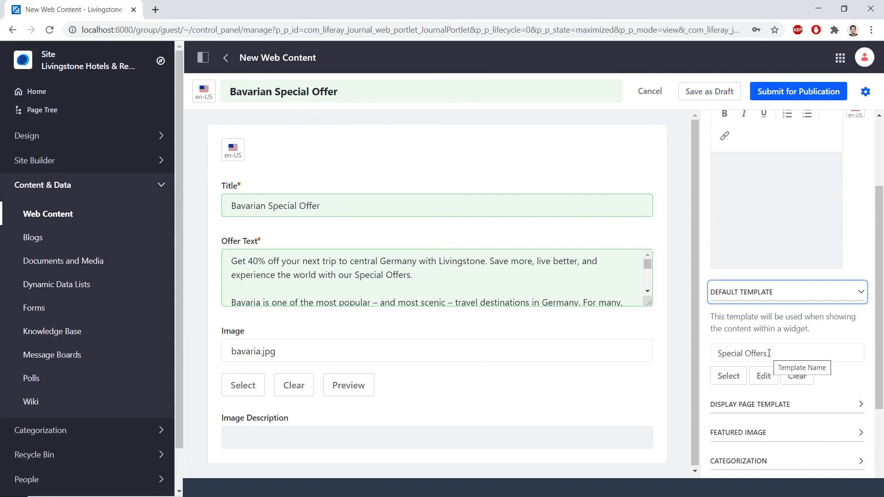
click(730, 376)
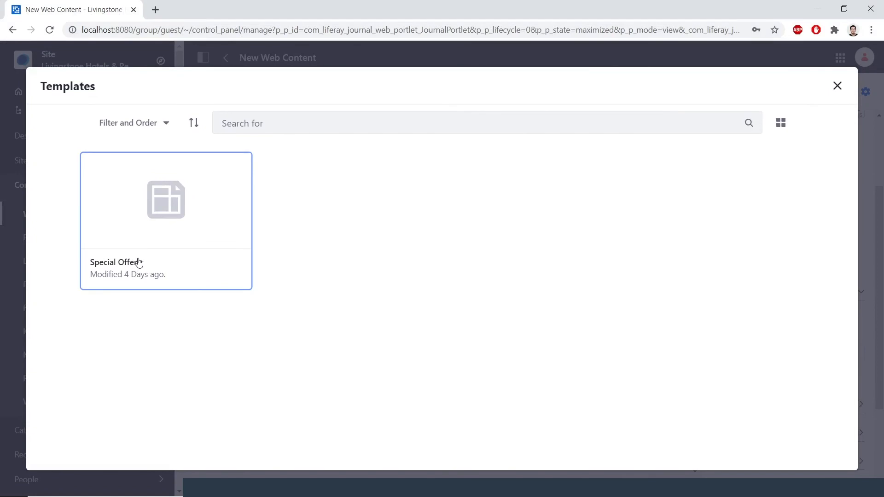
click(138, 263)
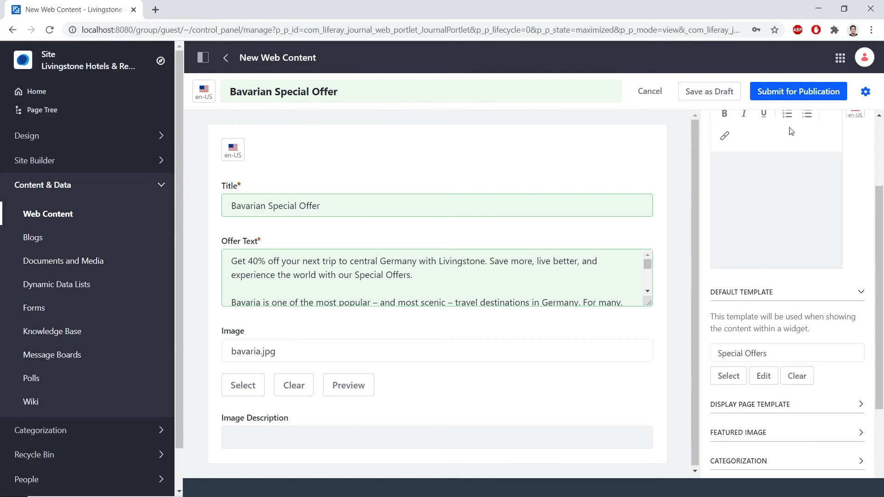
click(794, 94)
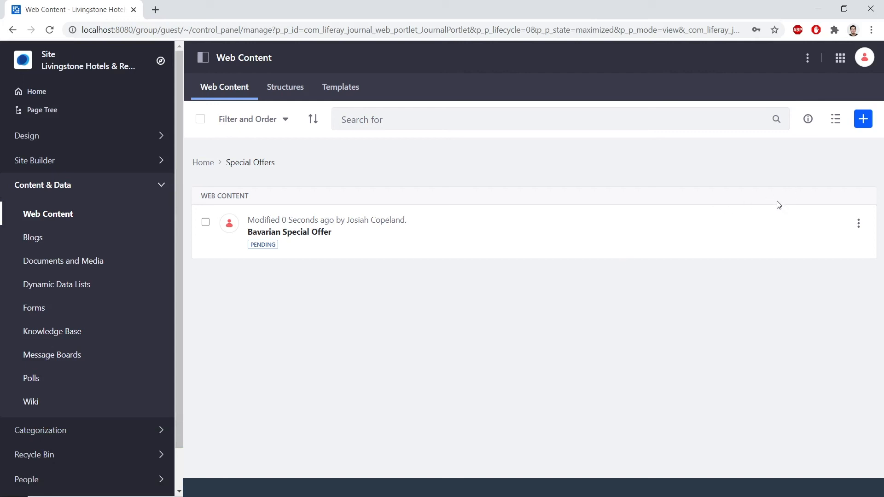
Step: Open the notification about the Web Content Article sent for review to reach its review task
click(864, 58)
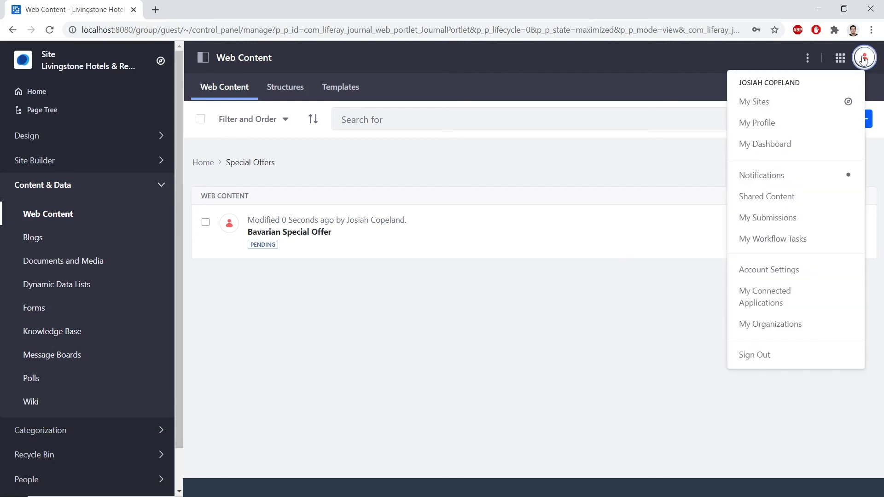
click(818, 183)
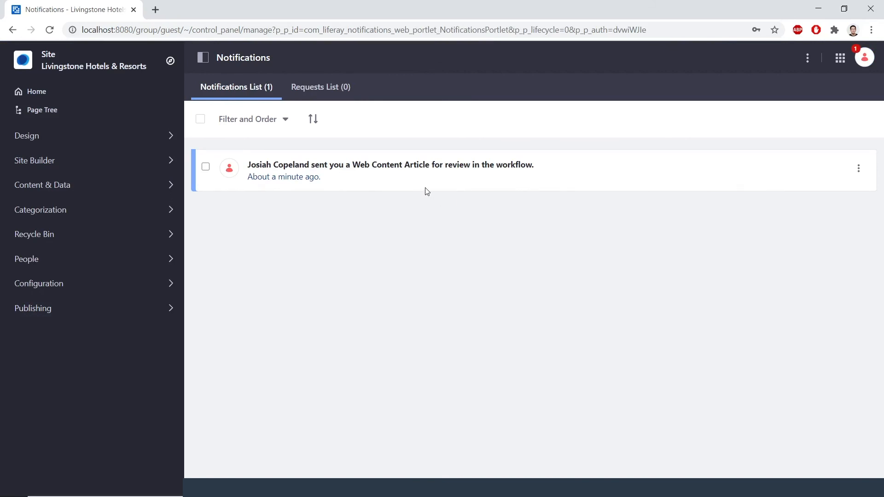
click(488, 167)
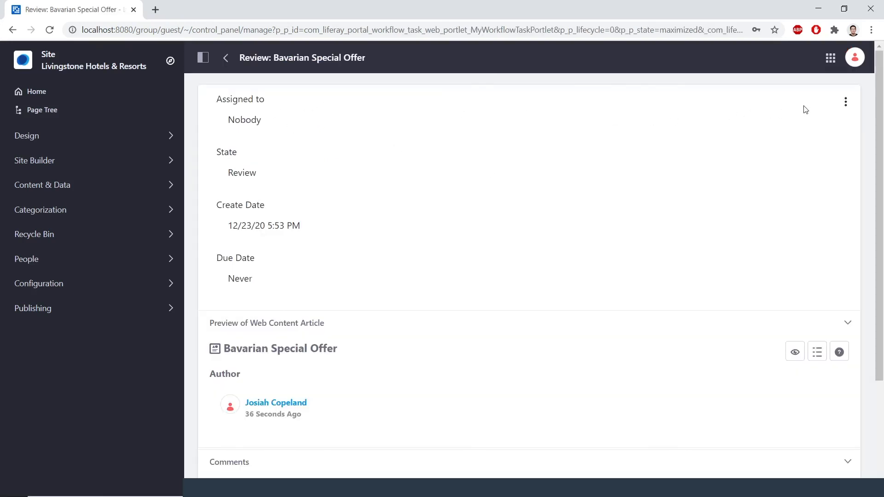
Step: Assign the review task to yourself with the comment "Reviewing the offer"
click(845, 103)
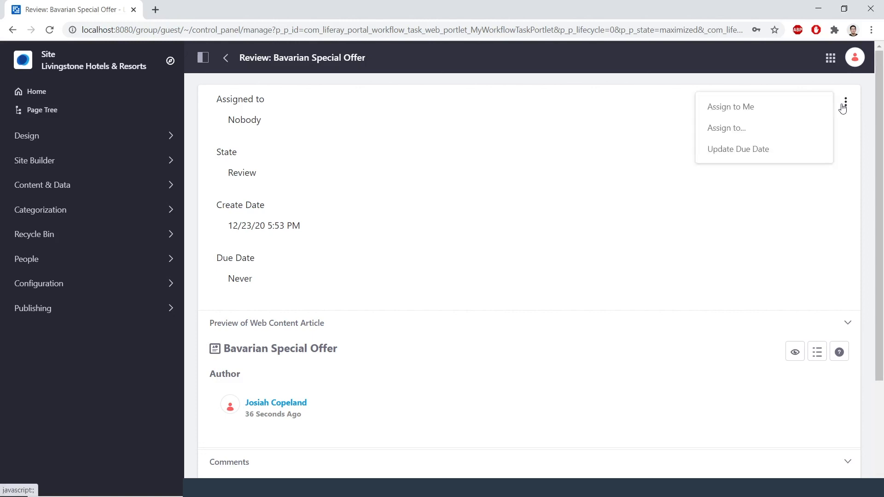
click(817, 109)
click(491, 274)
text(Reviewing the offer)
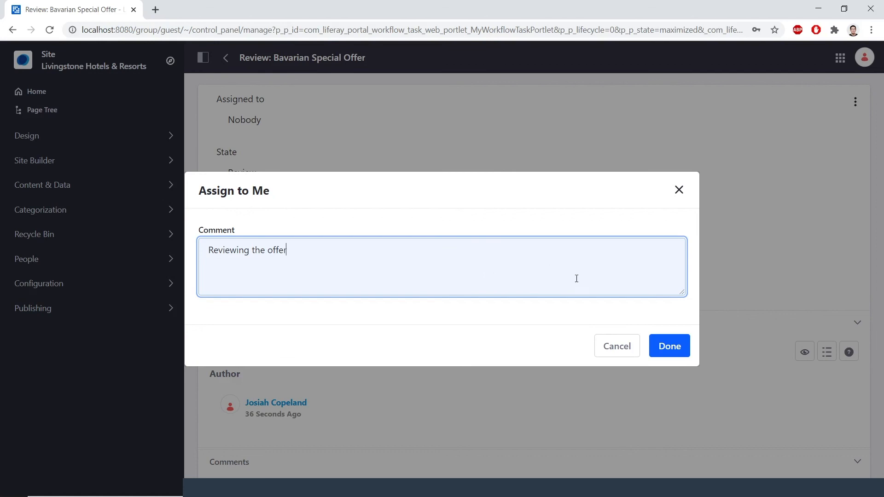
click(663, 343)
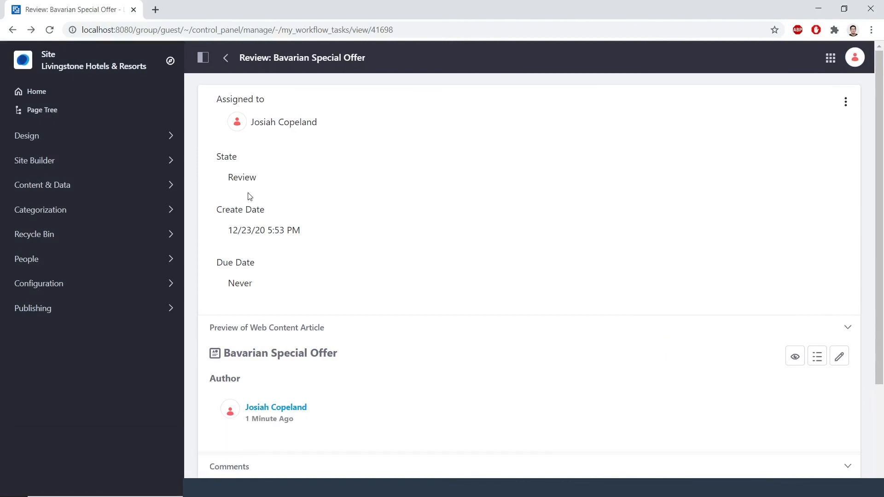
Step: Post the comment "Looks good!" on the review task
scroll(319, 347, down, 3)
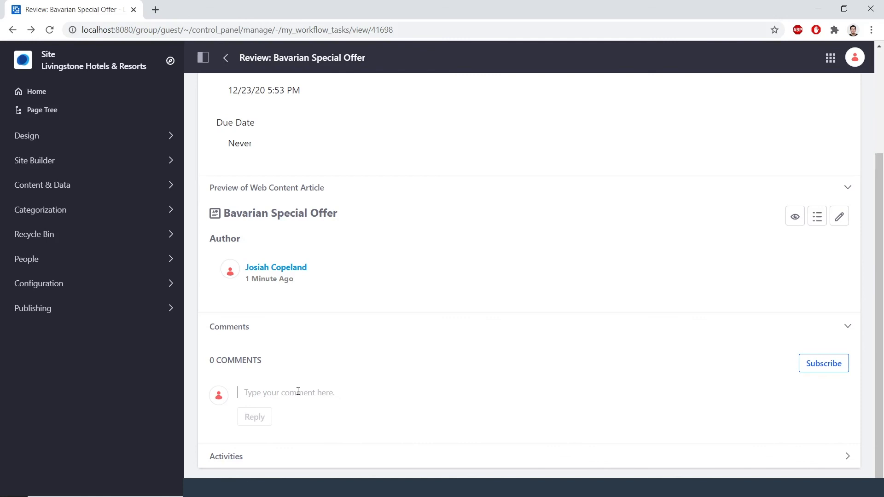
click(298, 392)
text(Looks good!)
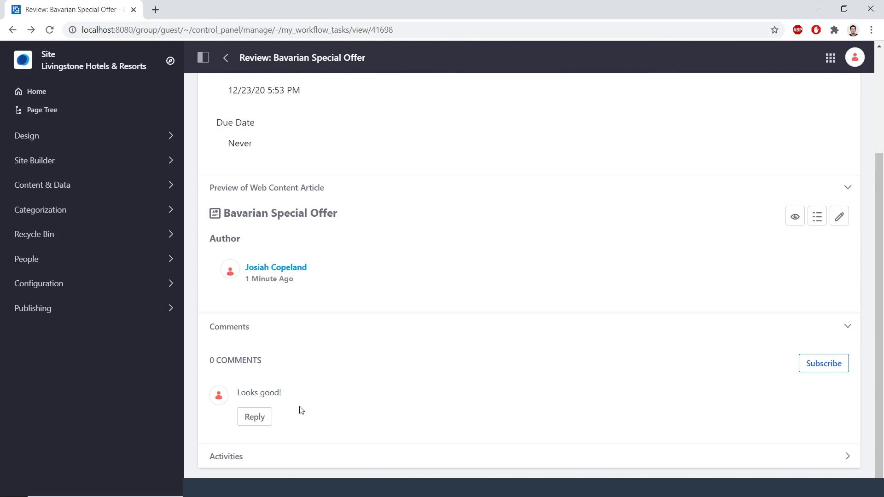
click(255, 417)
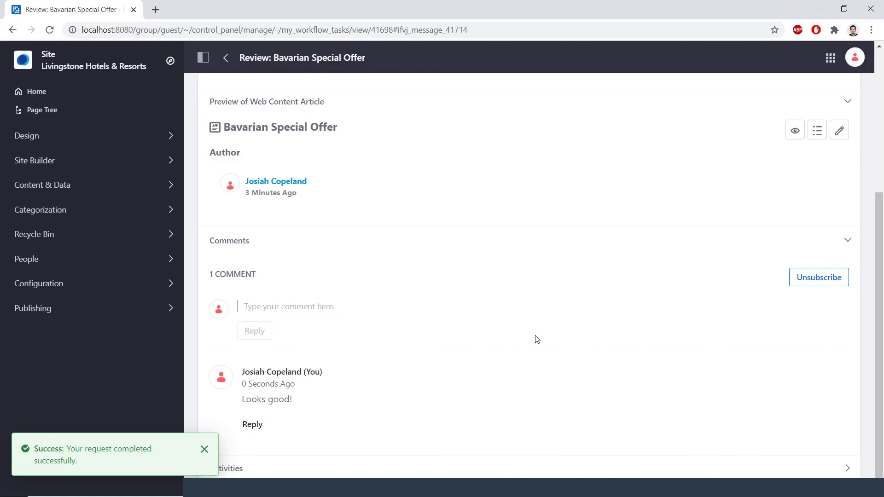
Step: Approve the review task with the comment "Good to go."
scroll(741, 265, up, 2)
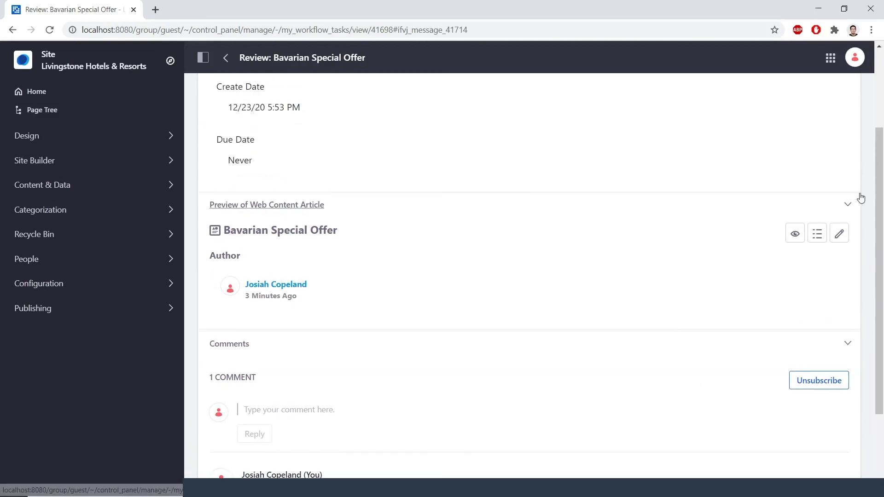
scroll(860, 195, up, 3)
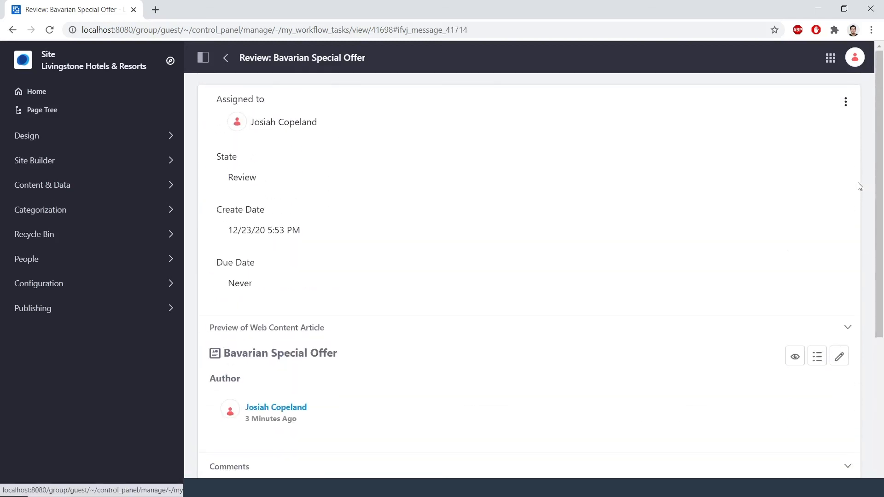
click(847, 102)
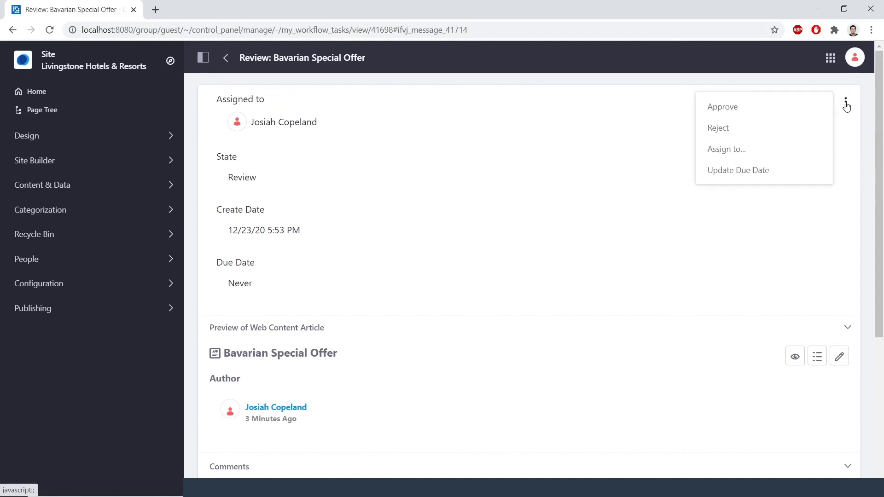
click(815, 110)
click(503, 239)
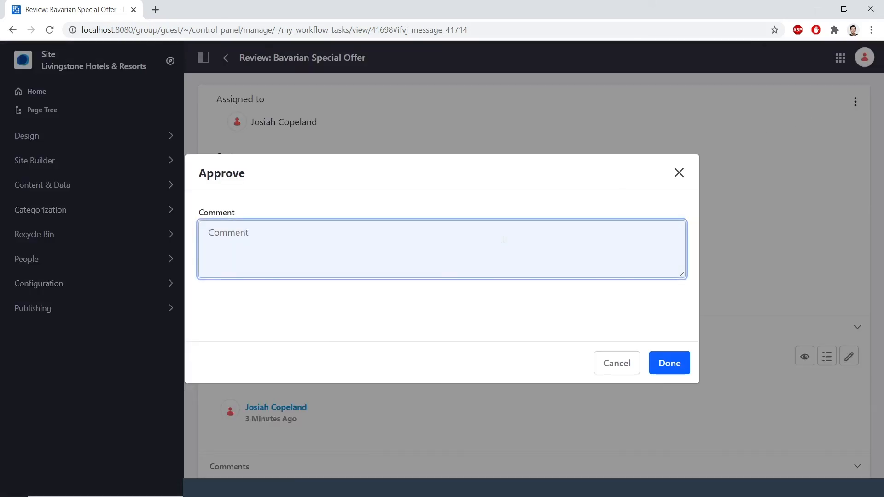
text(Good to go.)
click(684, 366)
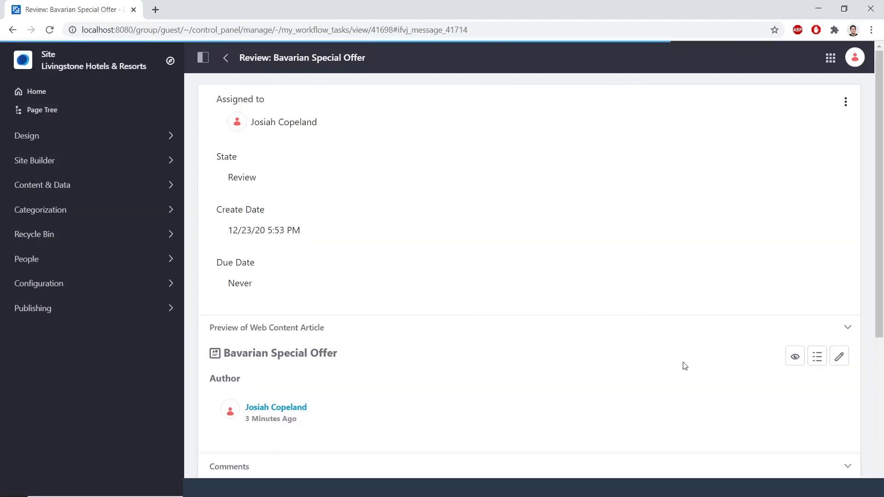